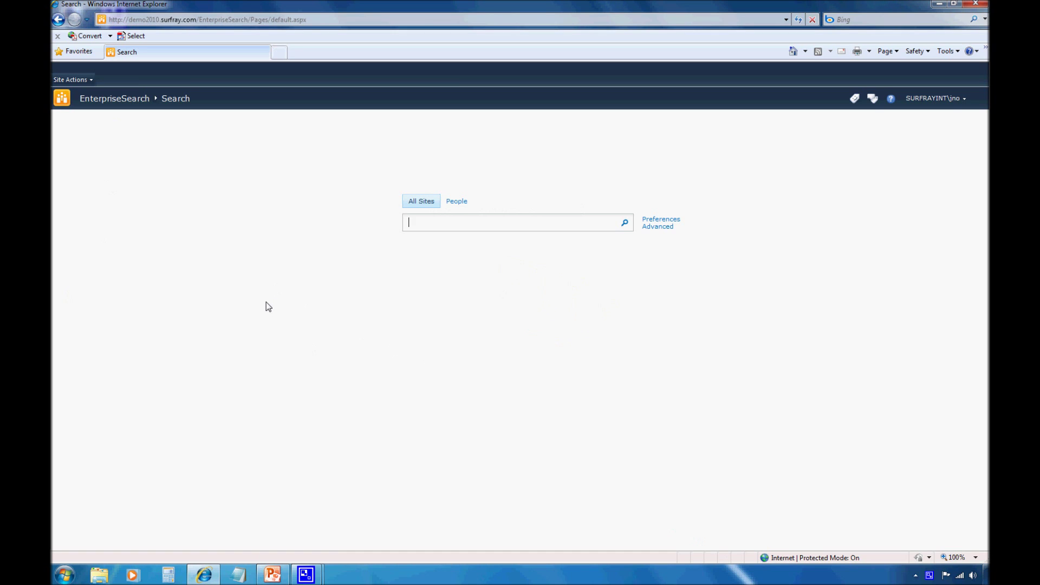
- Search for 'energy', try the Word refiner, then clear it back to all result types
type("energy")
key("Return")
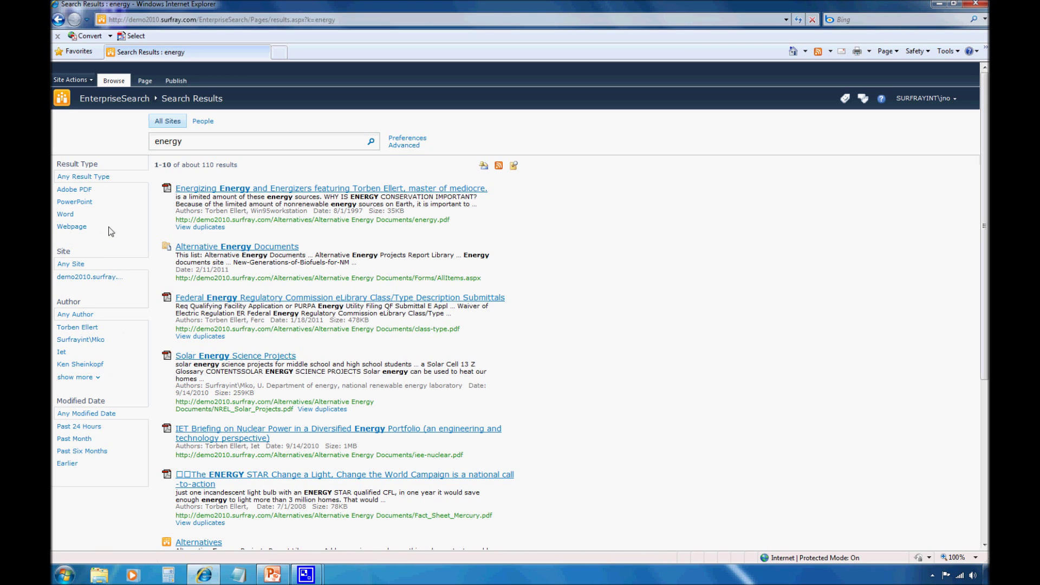
left_click(70, 217)
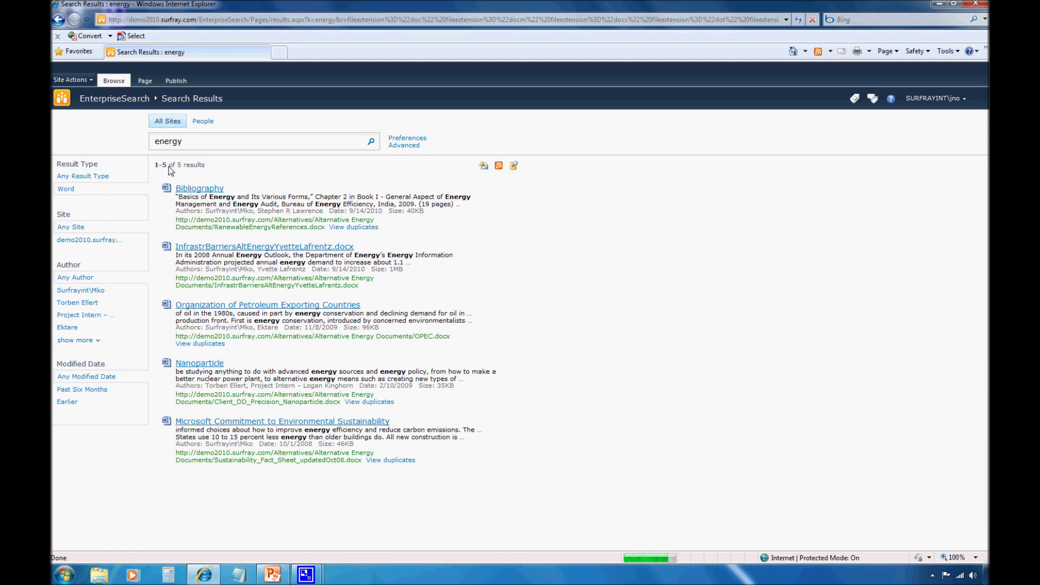
left_click(86, 177)
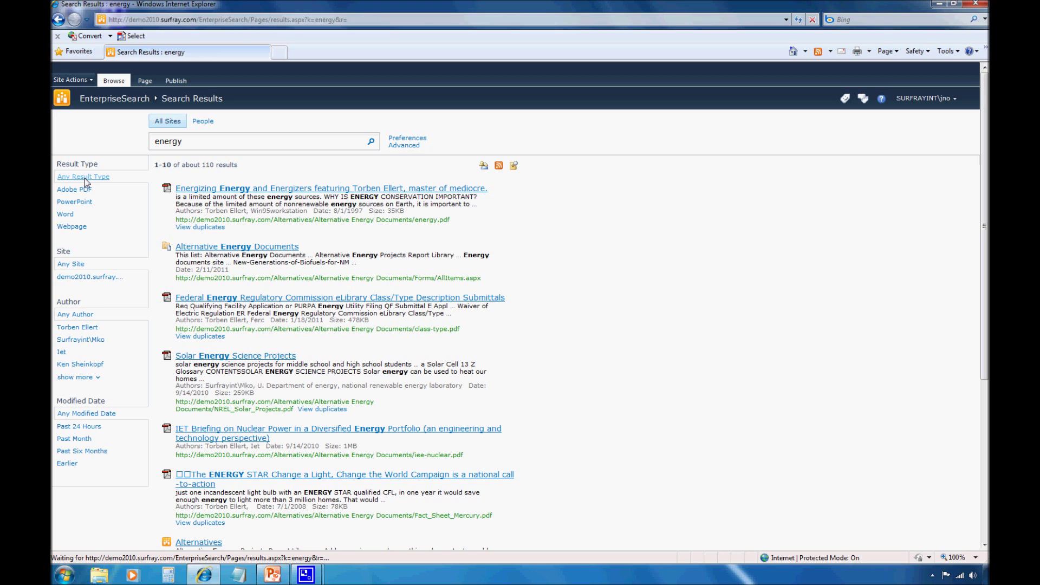
- Put the results page into edit mode and open the Refinement Panel web part's properties
left_click(77, 80)
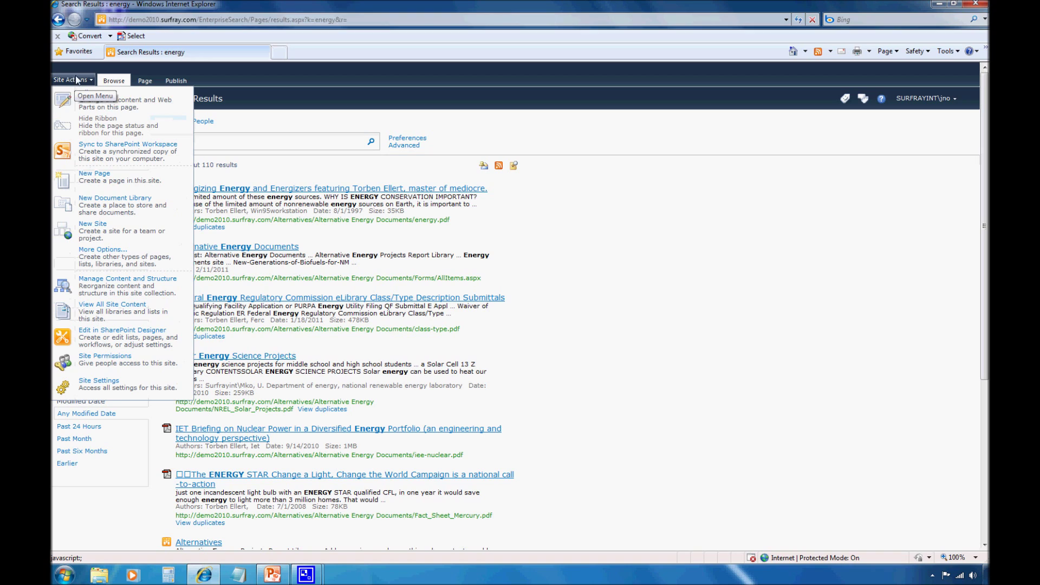
left_click(100, 104)
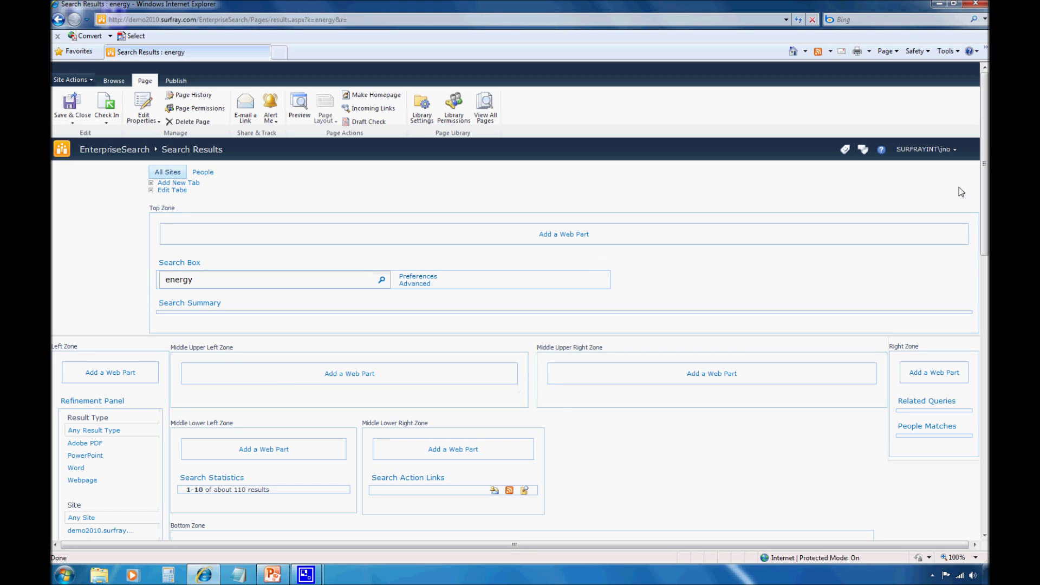
left_click_drag(983, 140, 976, 228)
scroll(812, 255, "up", 2)
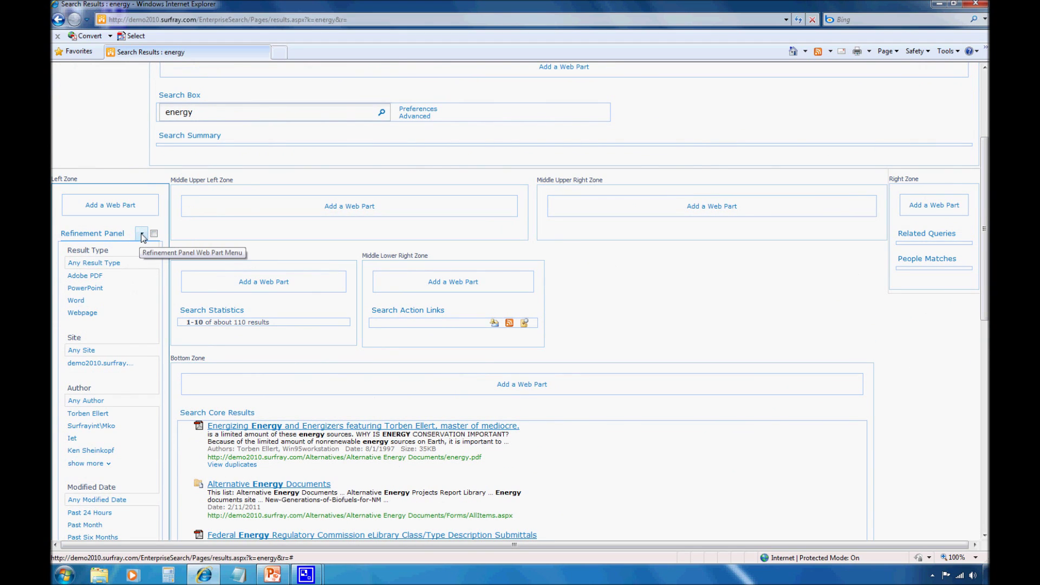
left_click(142, 235)
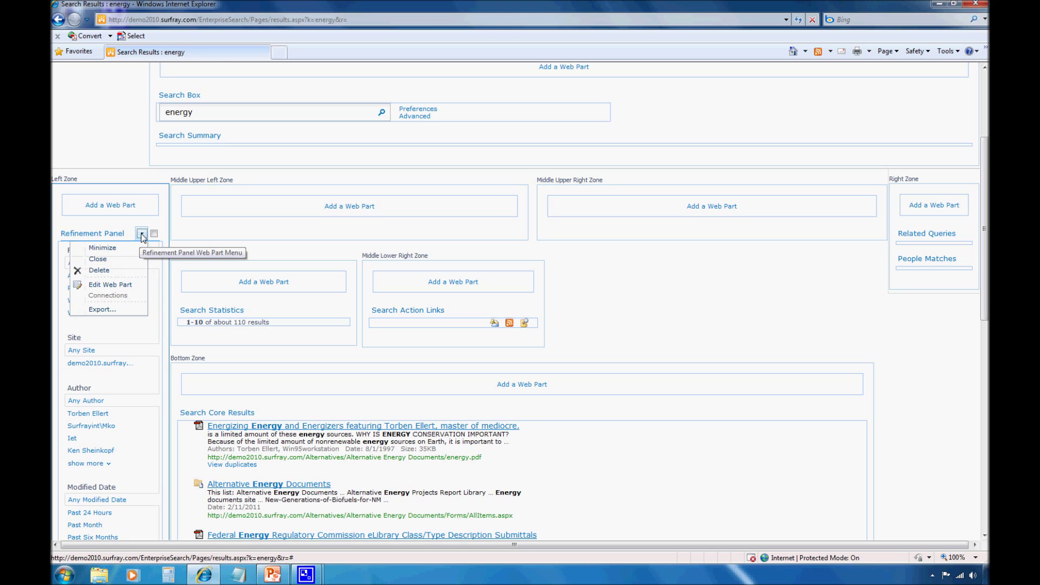
left_click(112, 285)
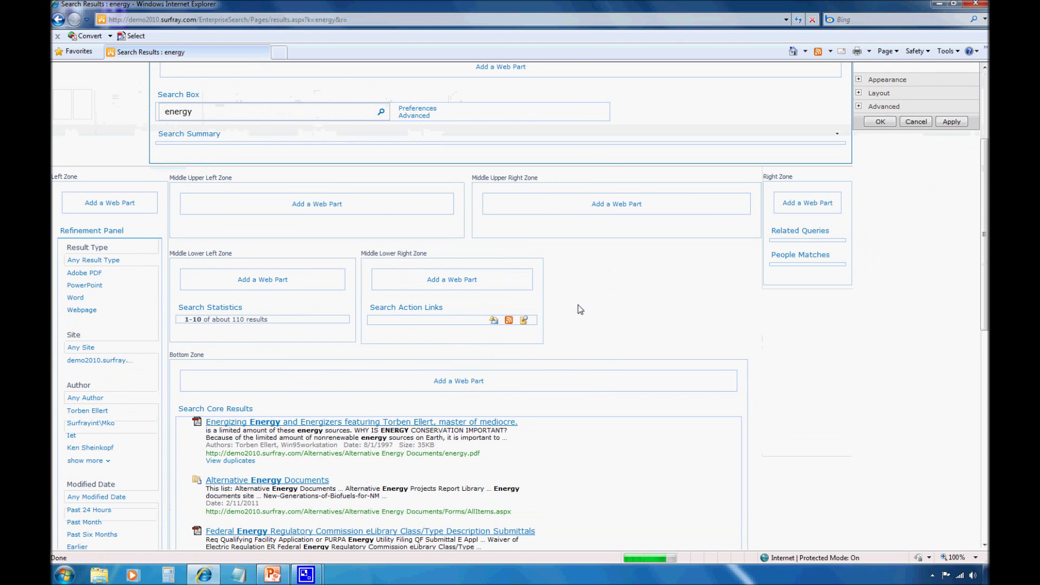
- Expand the Refinement settings and open the Filter Category Definition in the text editor
left_click_drag(982, 224, 981, 157)
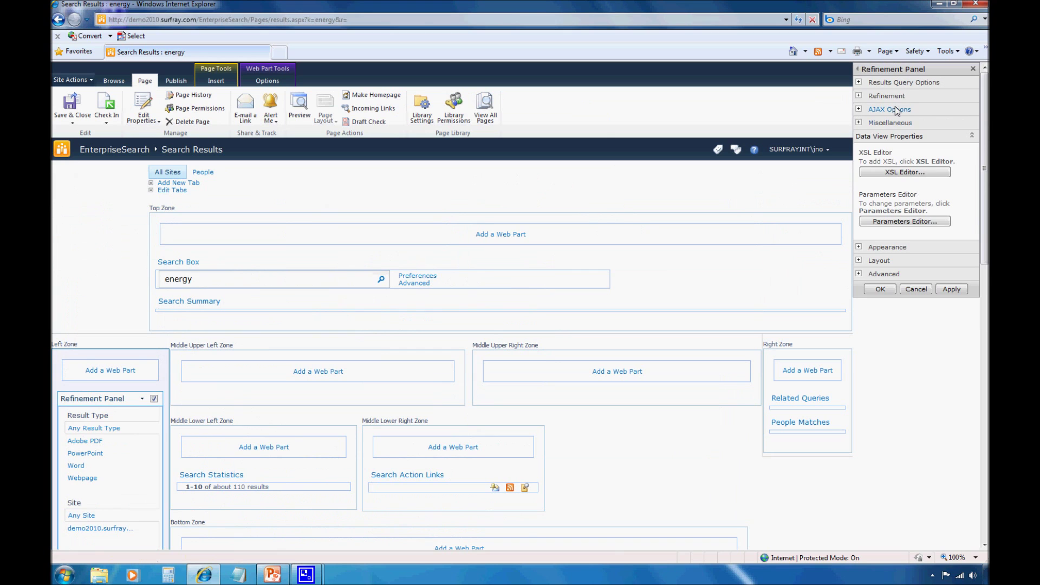
left_click(858, 96)
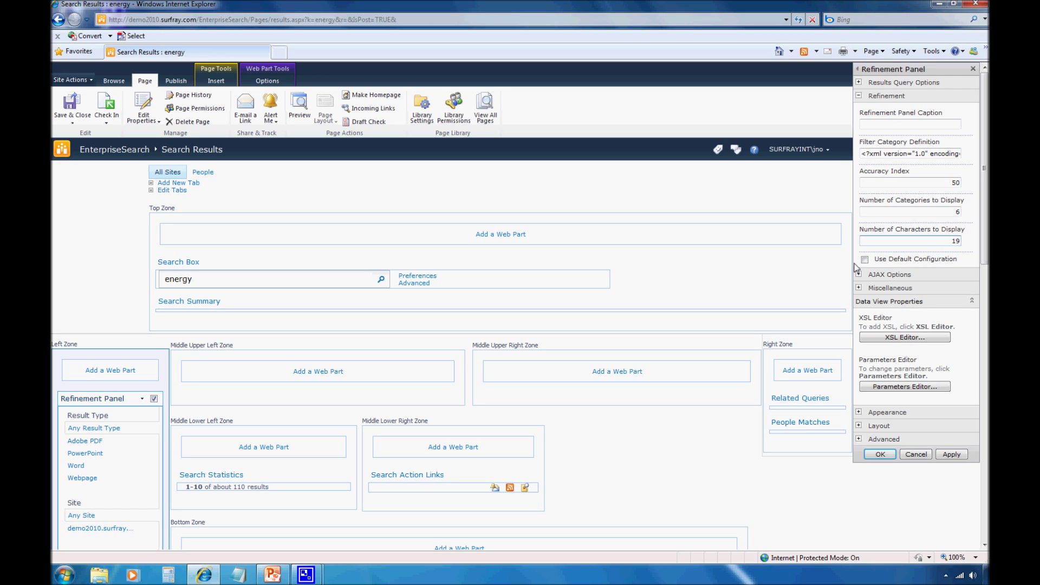
left_click(951, 240)
left_click(927, 154)
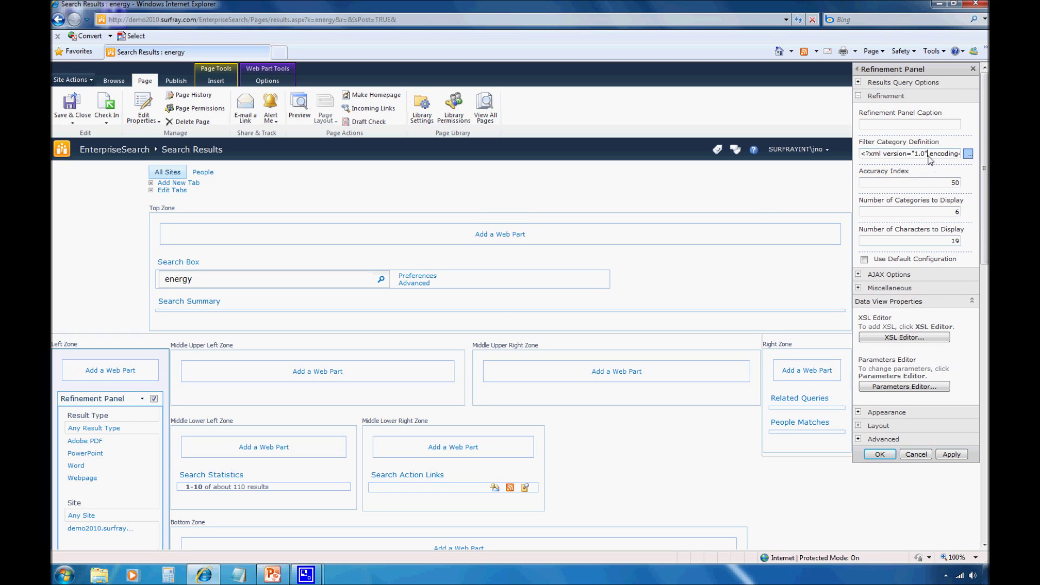
left_click(968, 155)
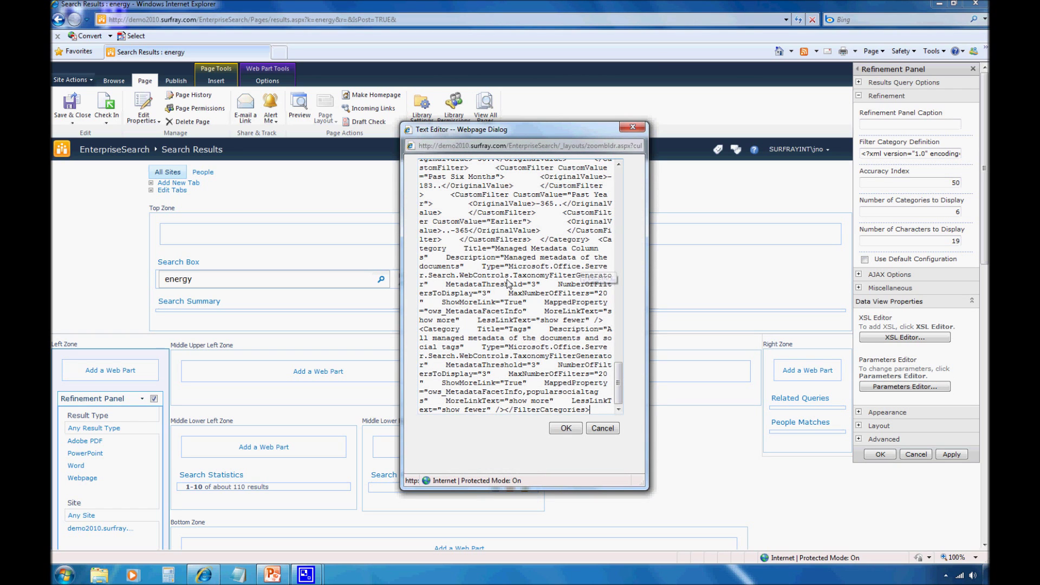
- Copy the full Filter Category Definition XML into a new Notepad document
right_click(508, 281)
left_click(540, 375)
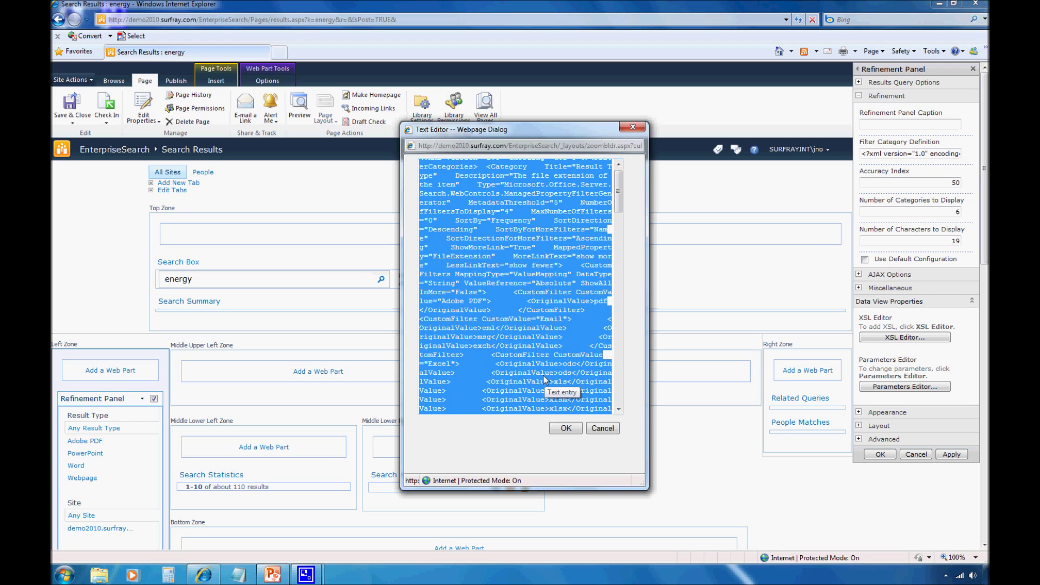
left_click(238, 574)
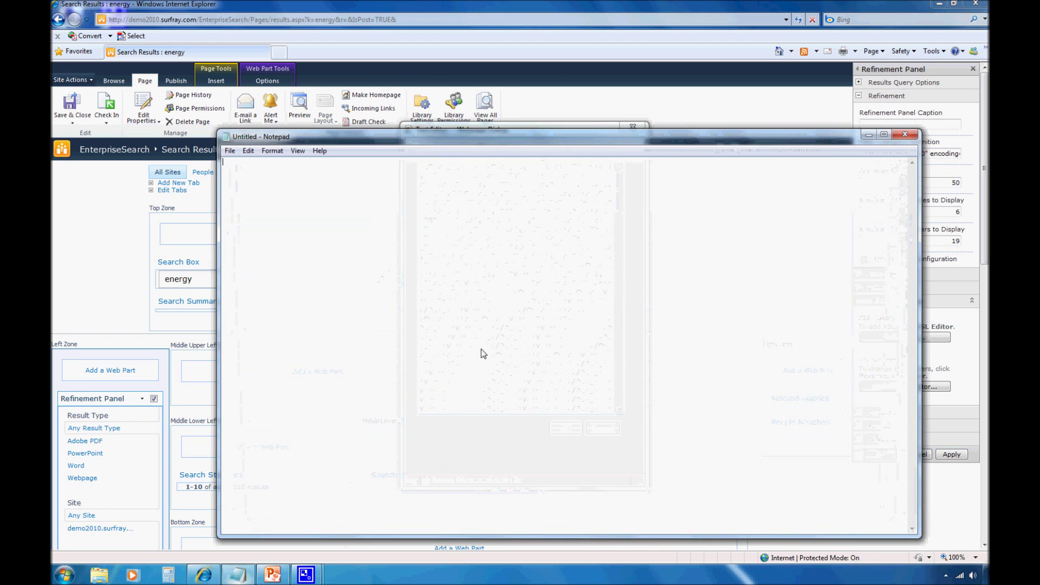
key("ctrl+v")
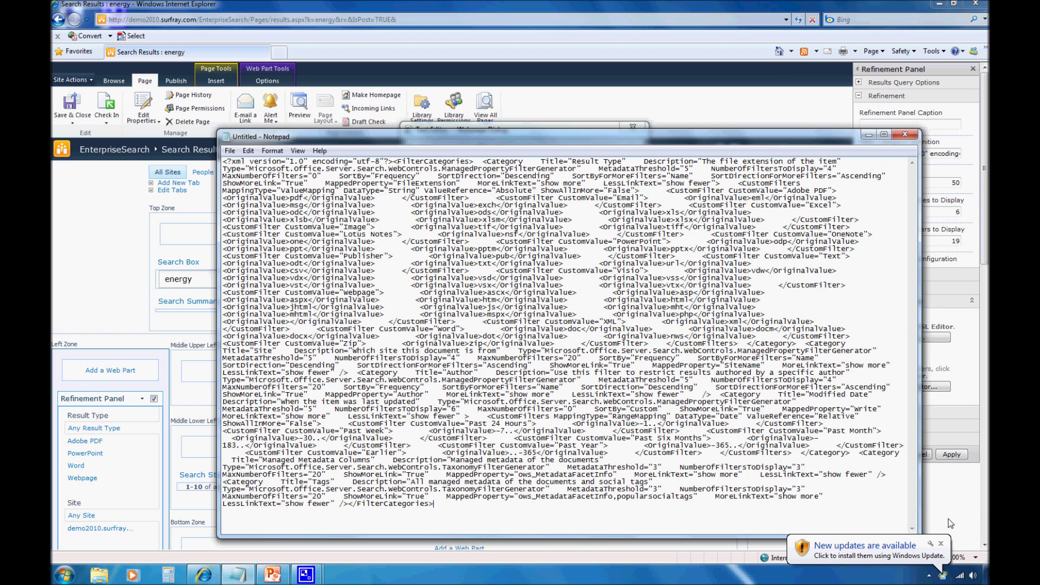
left_click(941, 543)
- Shift Notepad slightly left, place the caret at the start of the XML, and open Find
left_click(593, 403)
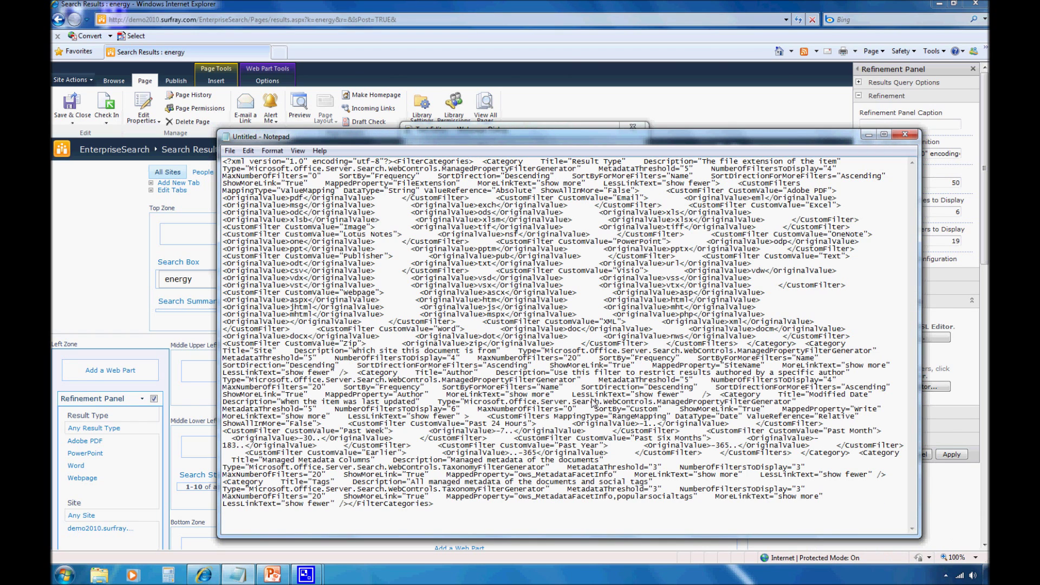
left_click_drag(510, 141, 495, 139)
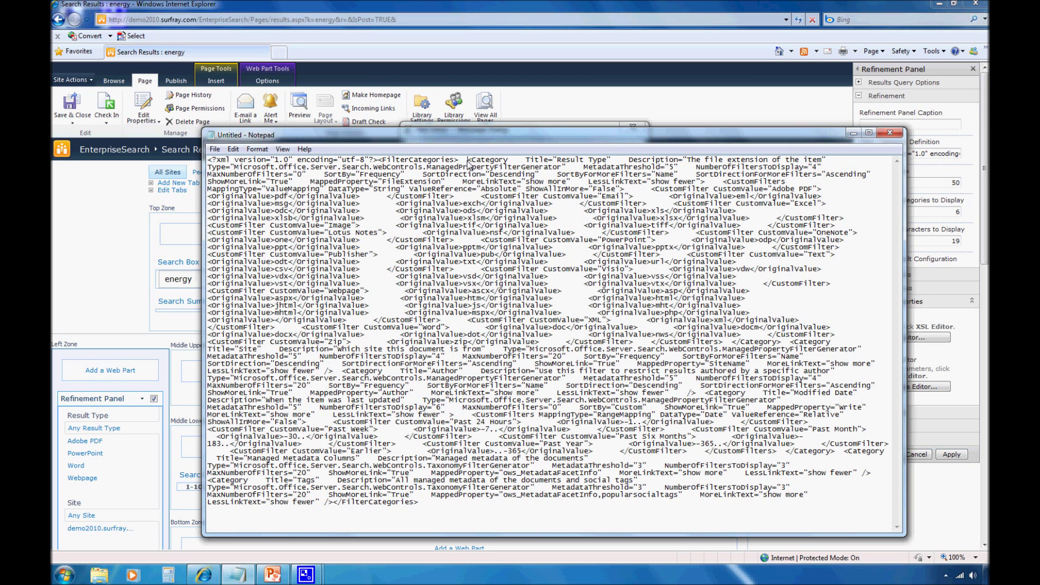
left_click_drag(466, 161, 471, 162)
left_click(472, 164)
left_click_drag(472, 164, 706, 184)
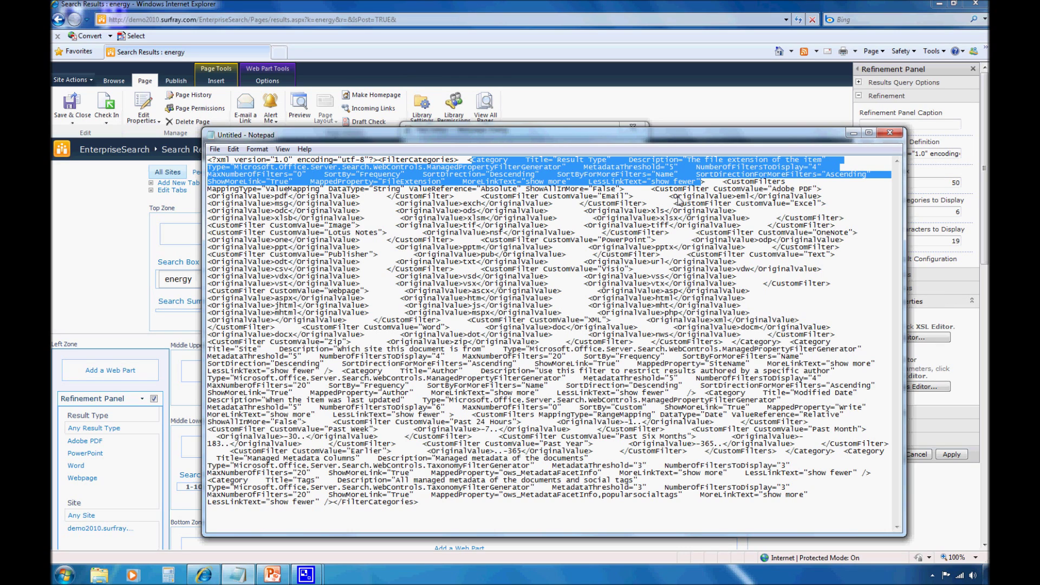
left_click(620, 182)
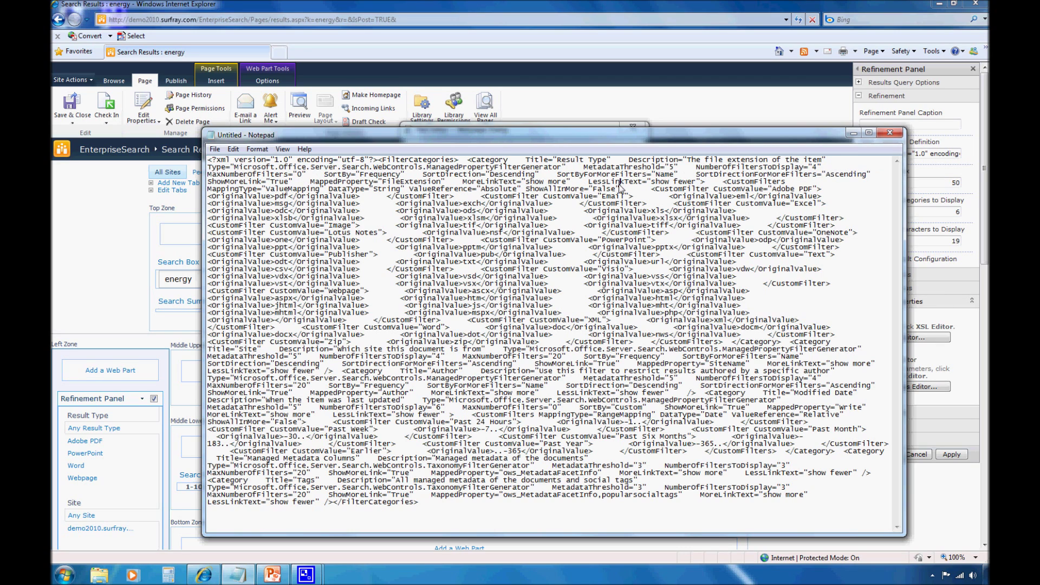
left_click(216, 160)
key("ctrl+f")
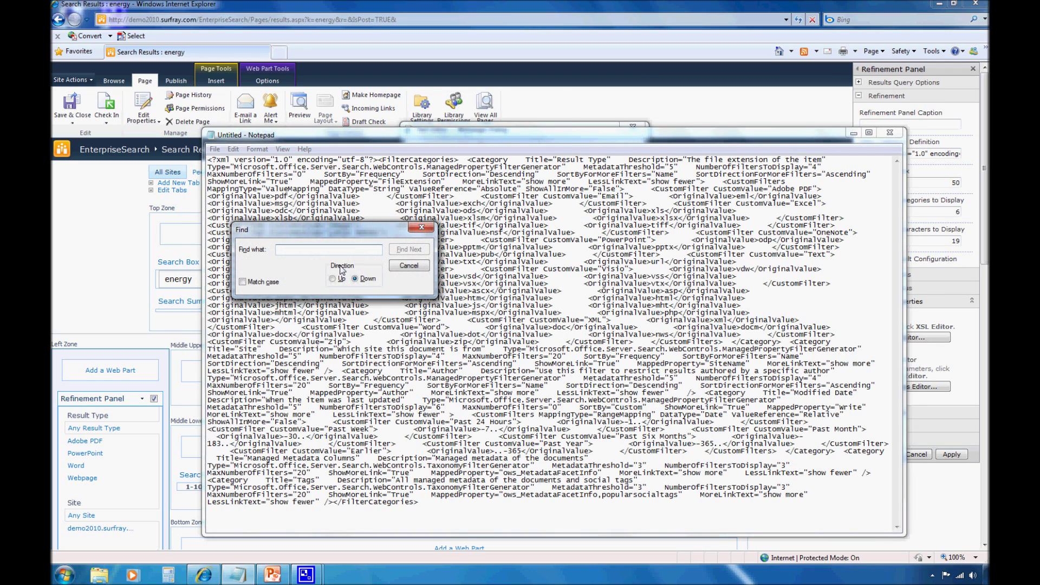
- Search the XML for 'category' and step through the Category elements, including Site
type("categpor")
key("BackSpace")
key("BackSpace")
key("BackSpace")
type("ory")
key("Return")
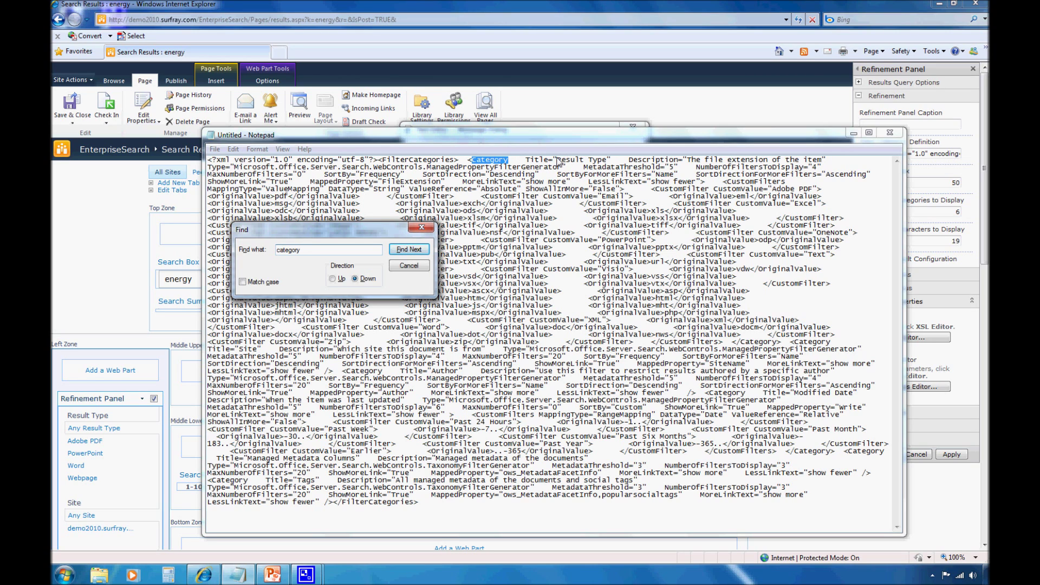
left_click(401, 250)
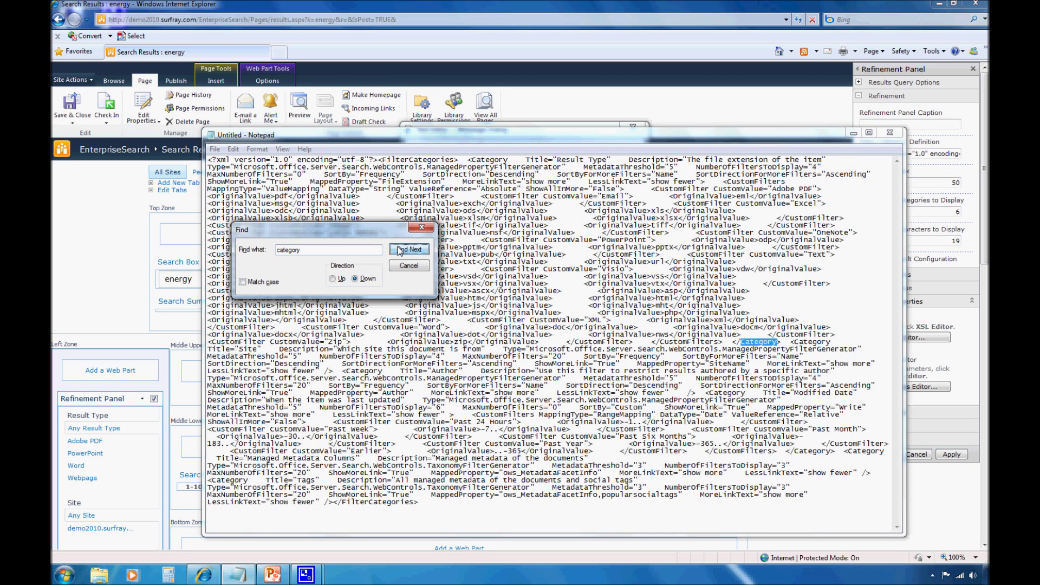
left_click(401, 251)
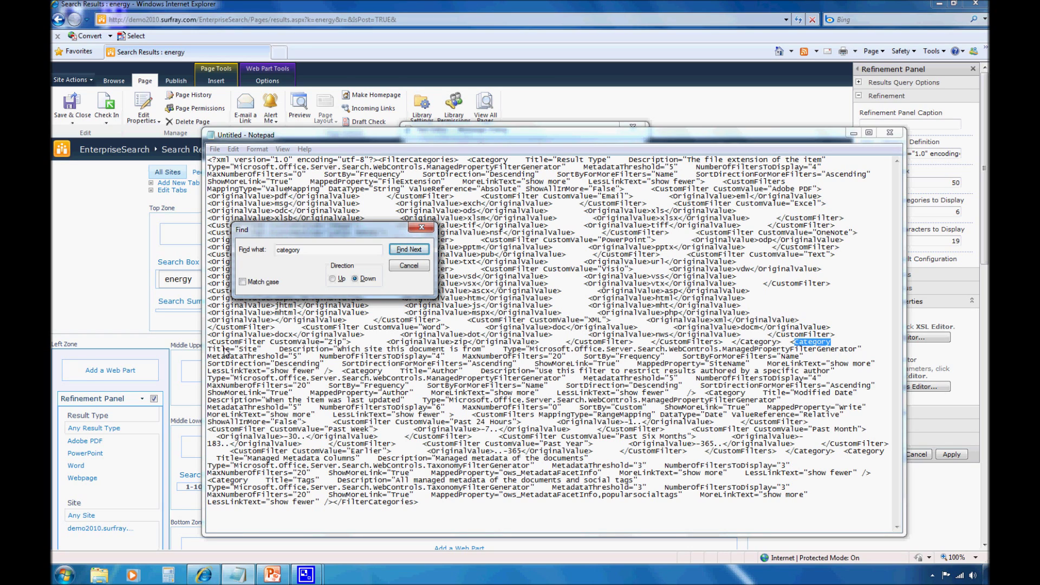
left_click_drag(209, 349, 257, 355)
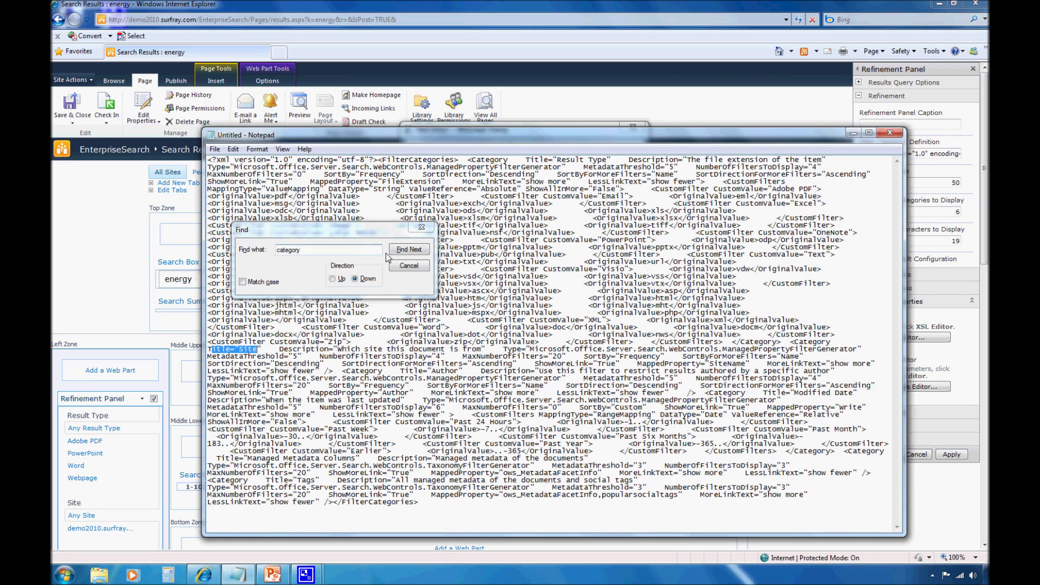
left_click(407, 250)
left_click(407, 249)
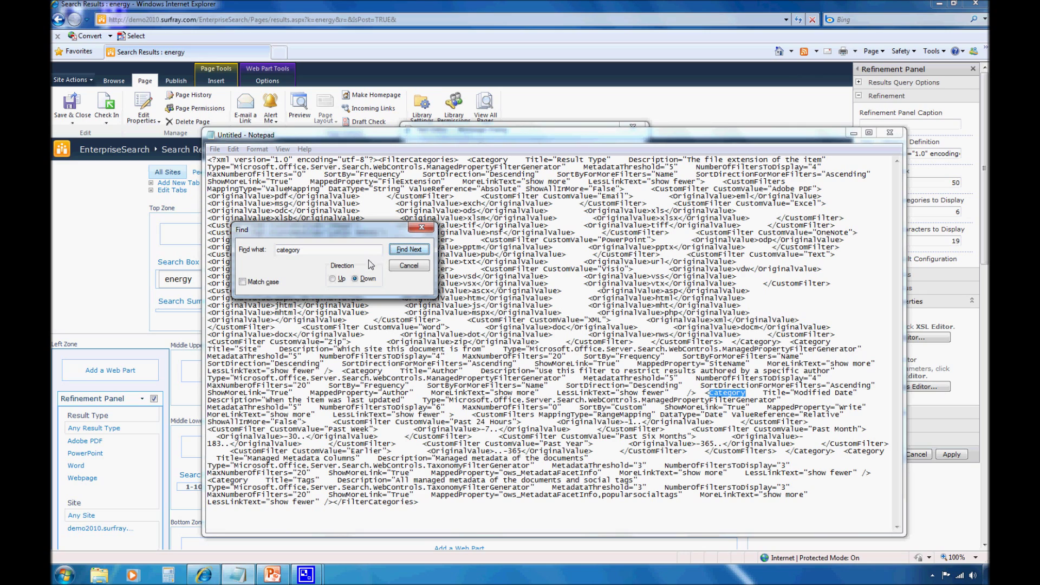
- Return to the first Category element and change the search term to 'Less'
left_click(243, 165)
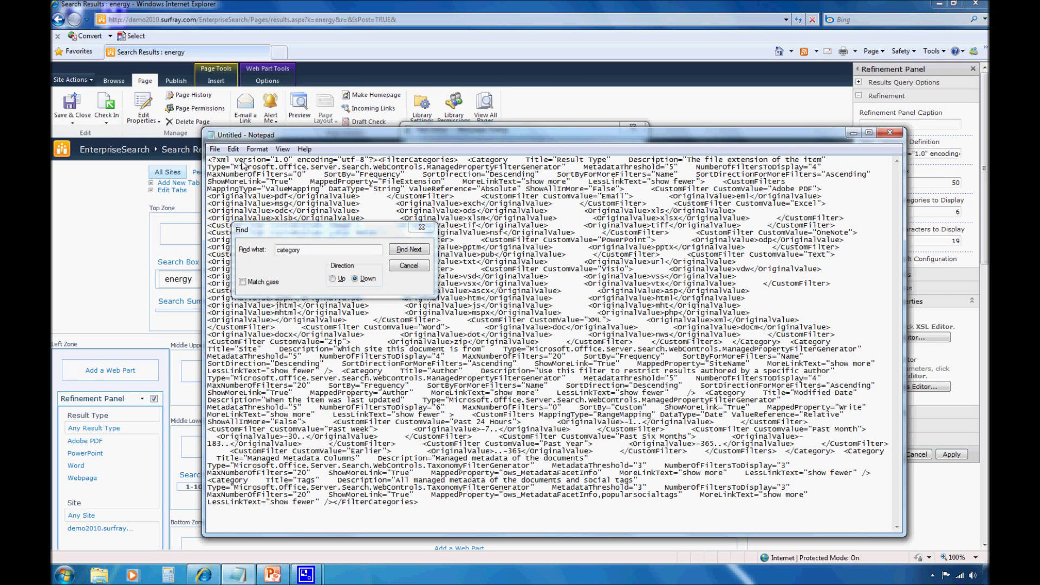
left_click(406, 251)
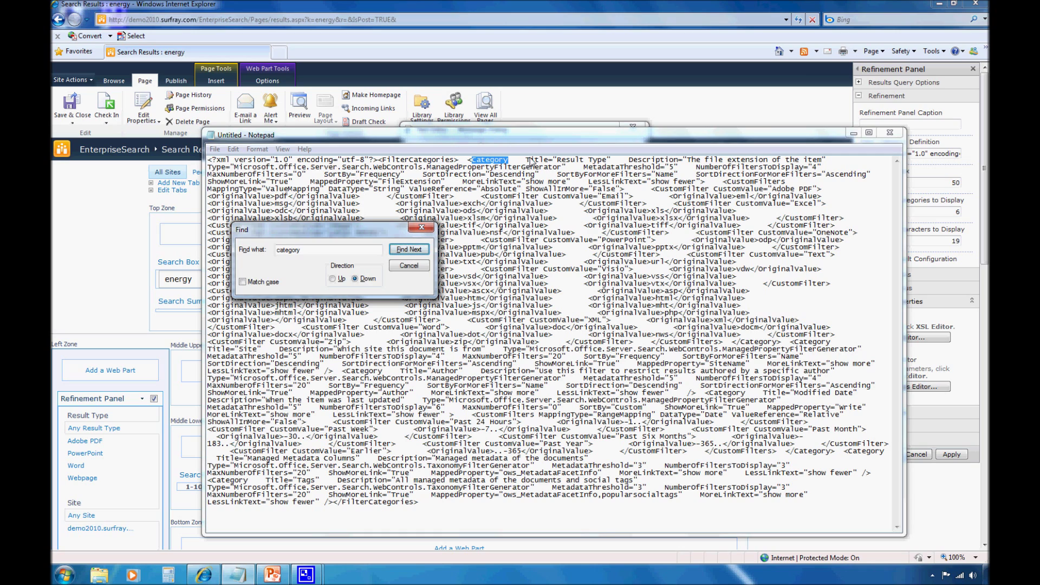
left_click(325, 255)
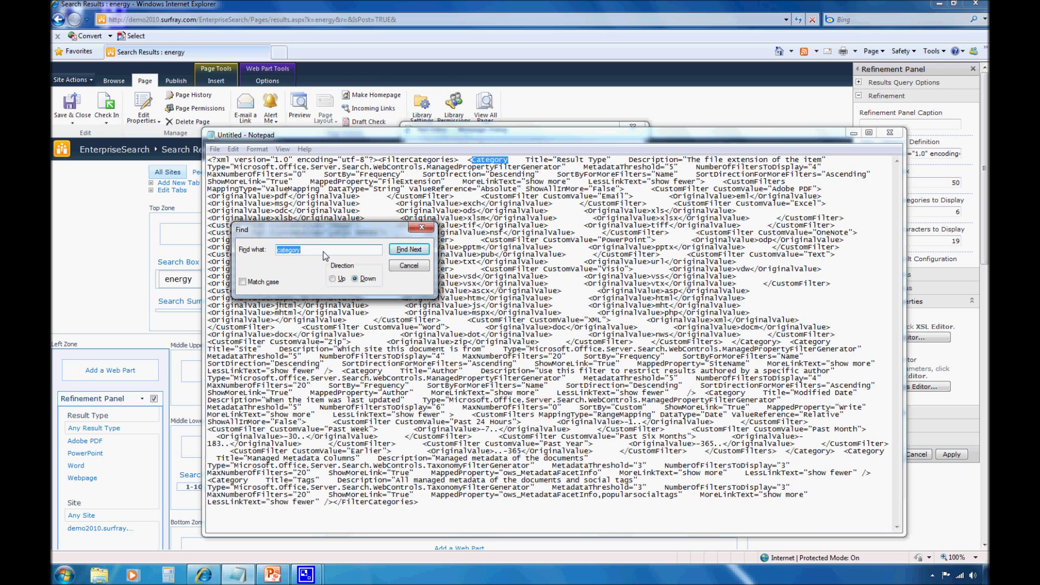
type("Less")
- Type ShowCounts="Count" after LessLinkText in the Result Type category
key("Return")
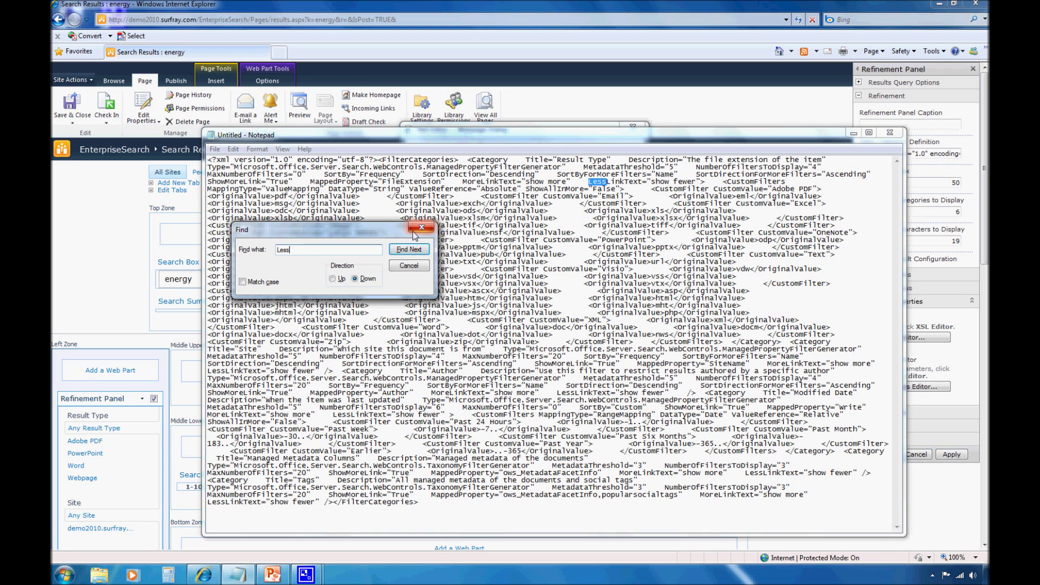
left_click(421, 227)
left_click(702, 182)
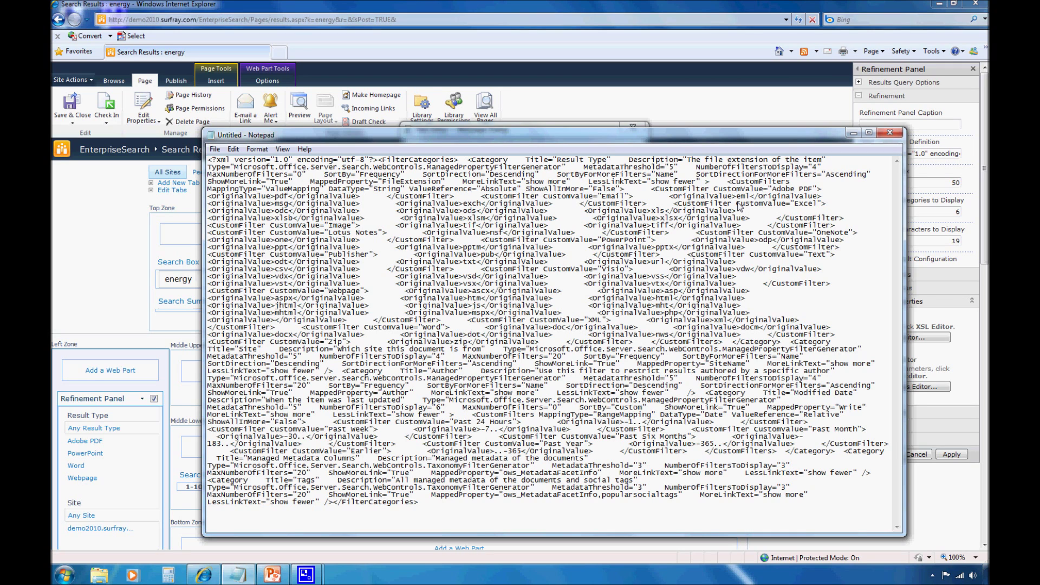
type("ShowCo")
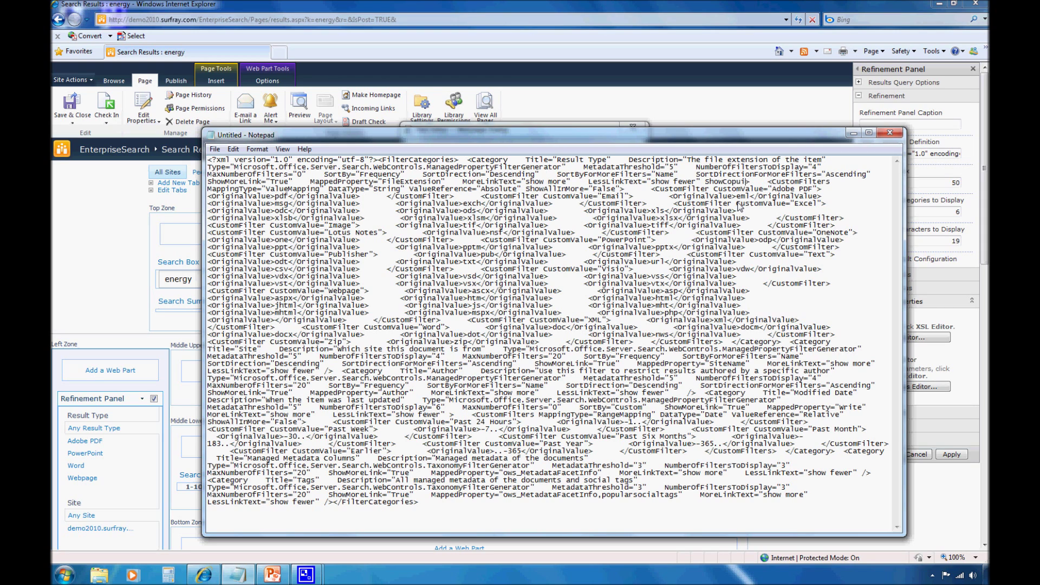
type("unts=\"Count\" >")
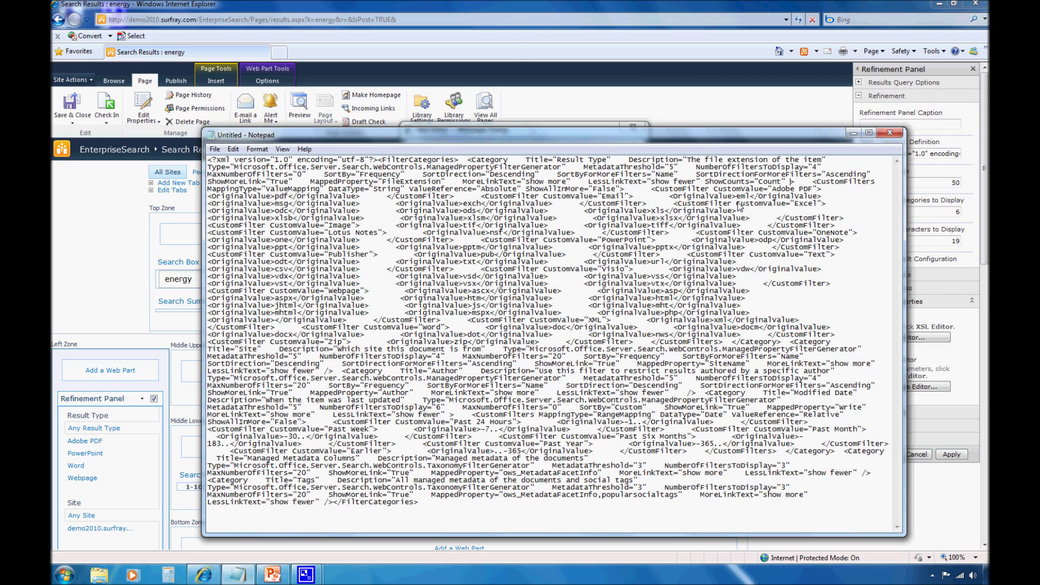
- Select and copy the new ShowCounts="Count" attribute
left_click_drag(705, 182, 792, 187)
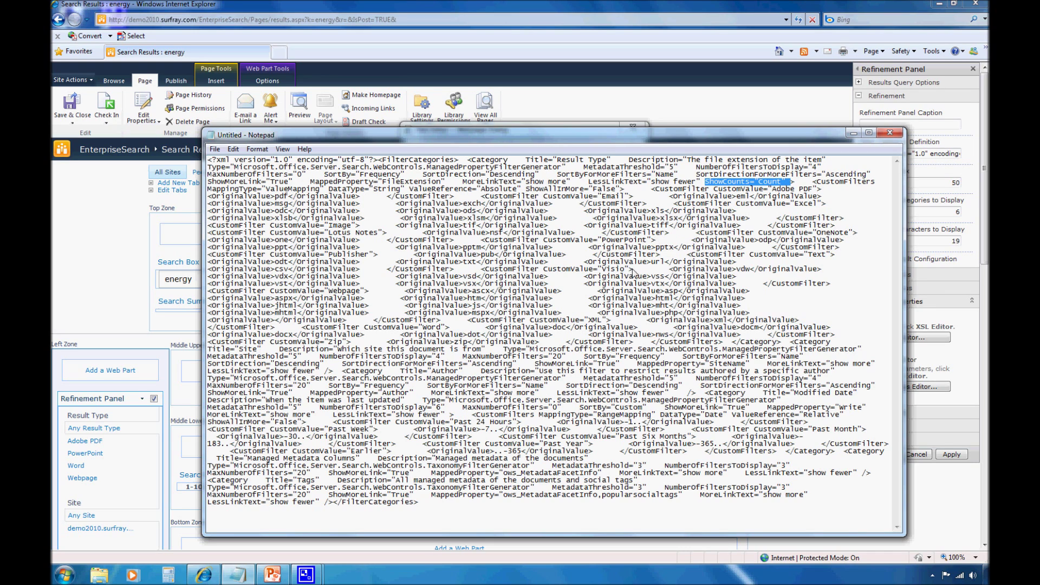
left_click(704, 182)
left_click_drag(704, 182, 789, 187)
key("ctrl+c")
left_click_drag(557, 160, 617, 165)
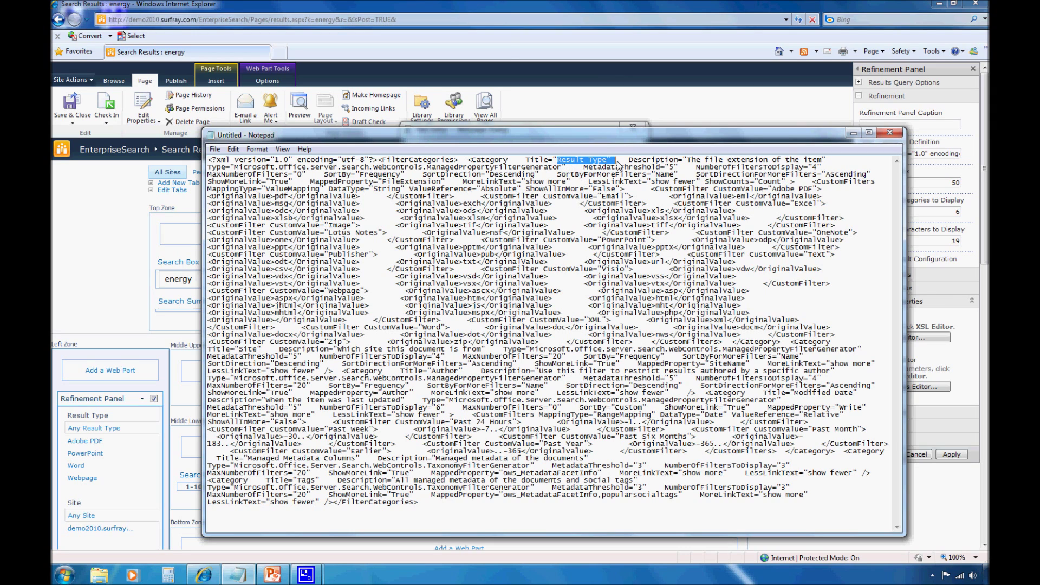
left_click(665, 204)
left_click(571, 183)
- Paste ShowCounts="Count" after LessLinkText in the Site and Author categories, then select all the XML
key("ctrl+f")
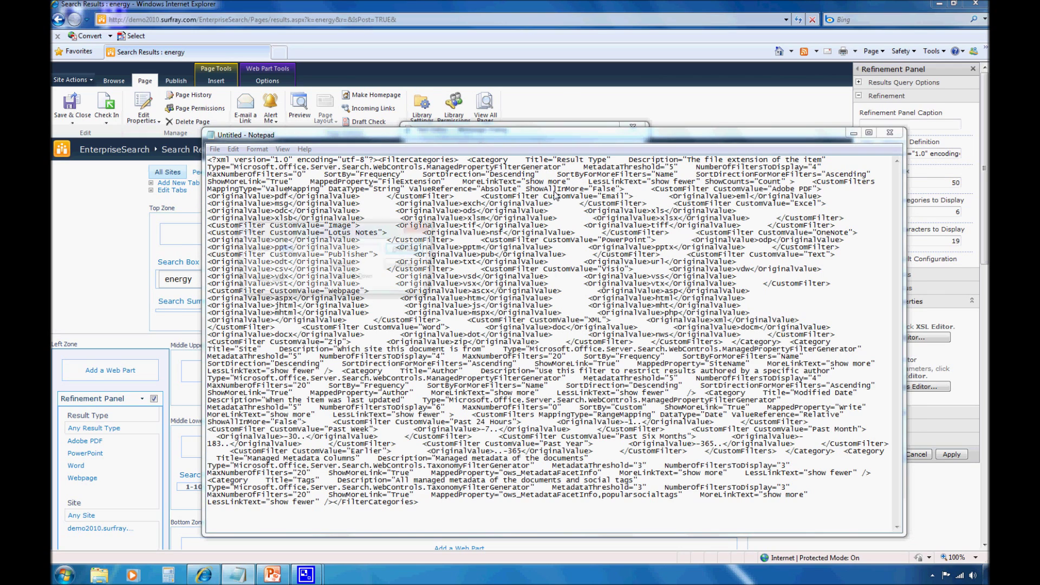
left_click(409, 250)
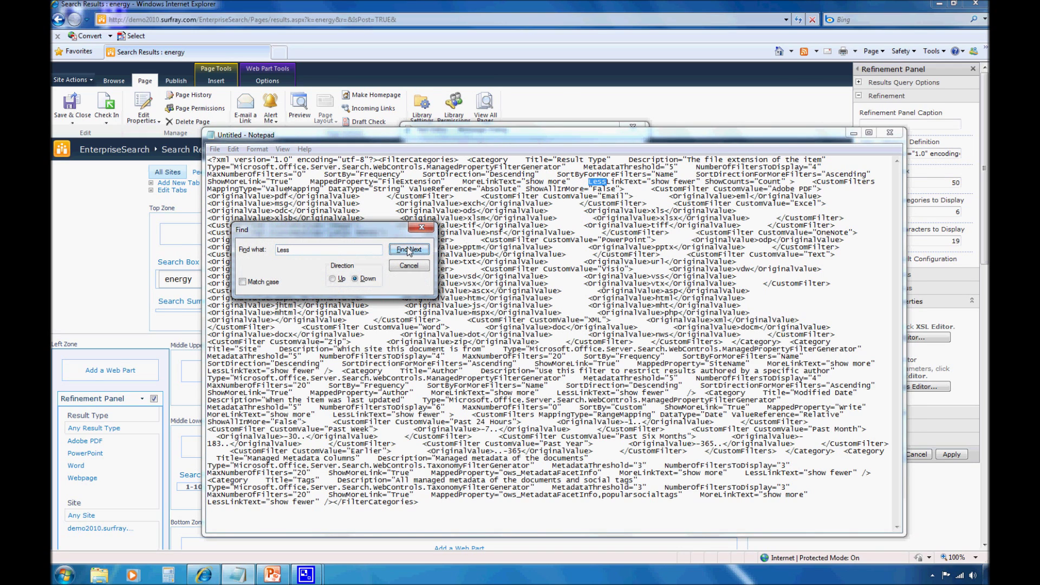
left_click(409, 250)
left_click(325, 375)
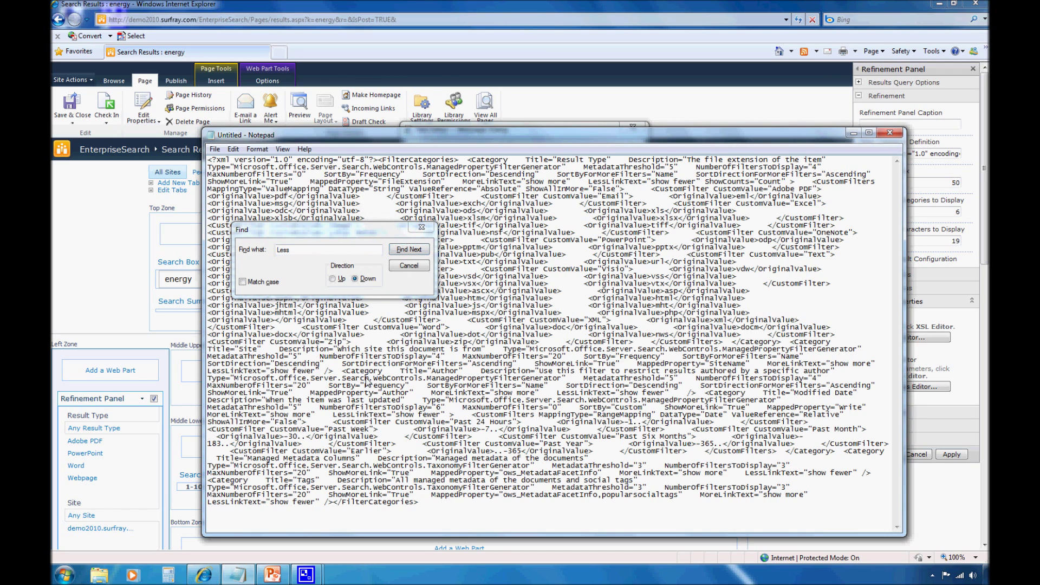
key("ctrl+v")
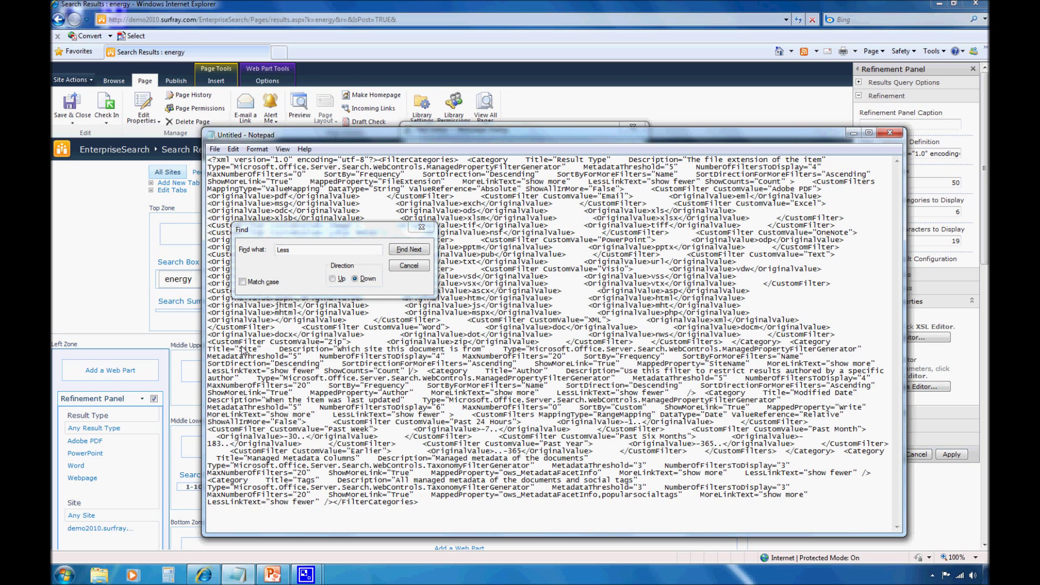
left_click(399, 251)
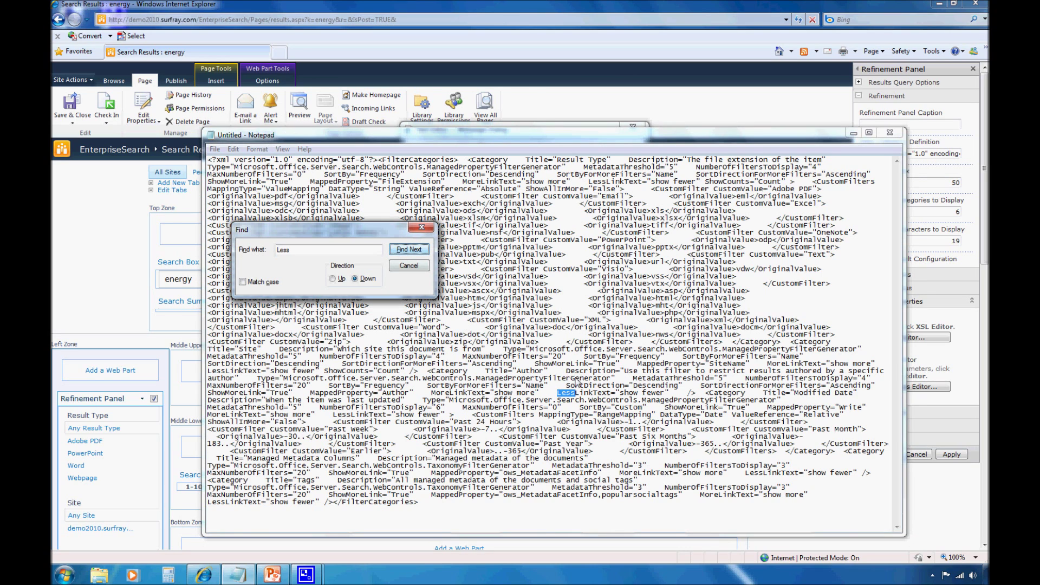
left_click(677, 388)
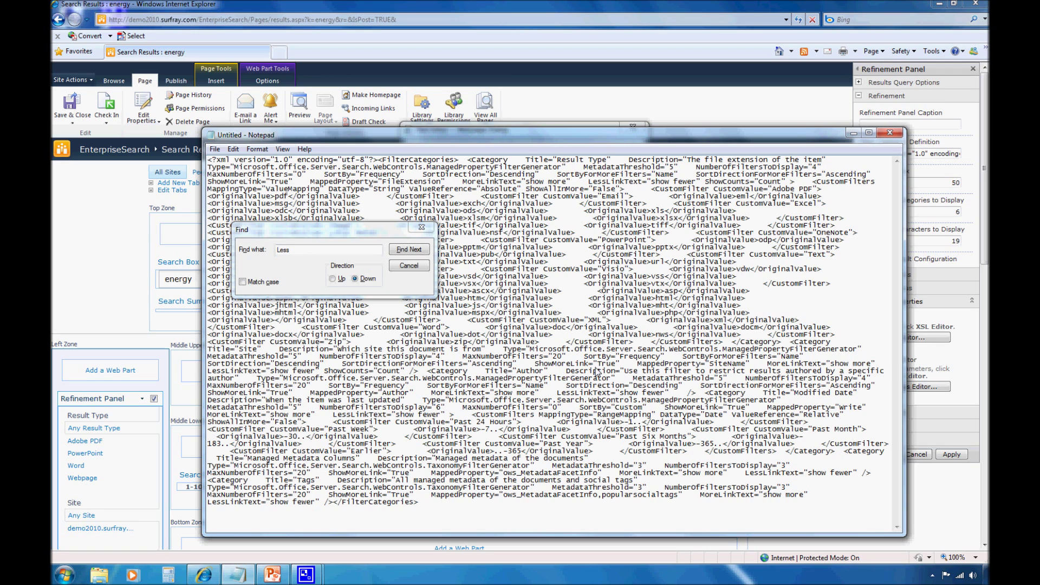
key("ctrl+v")
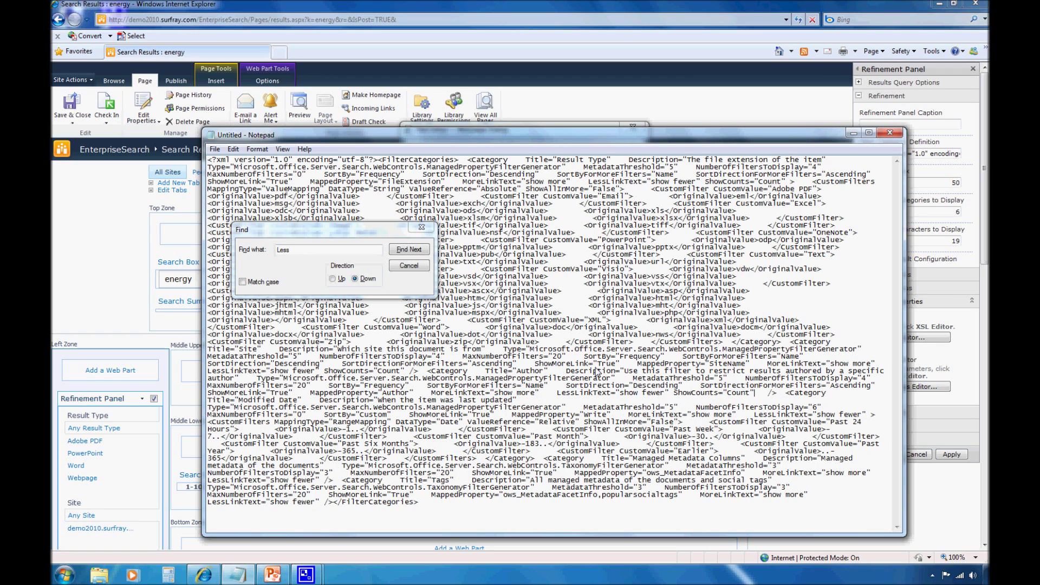
right_click(610, 356)
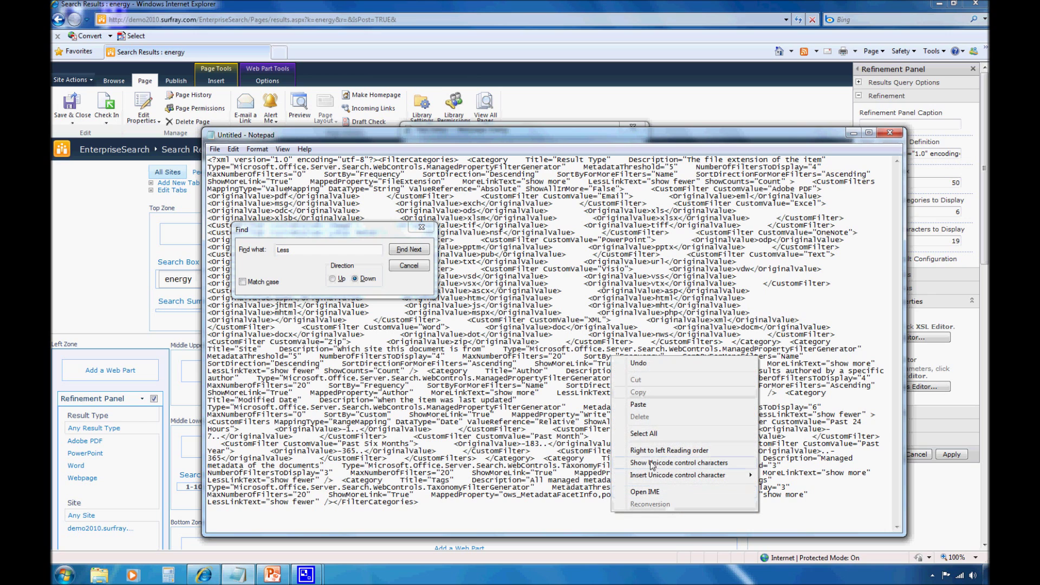
left_click(644, 434)
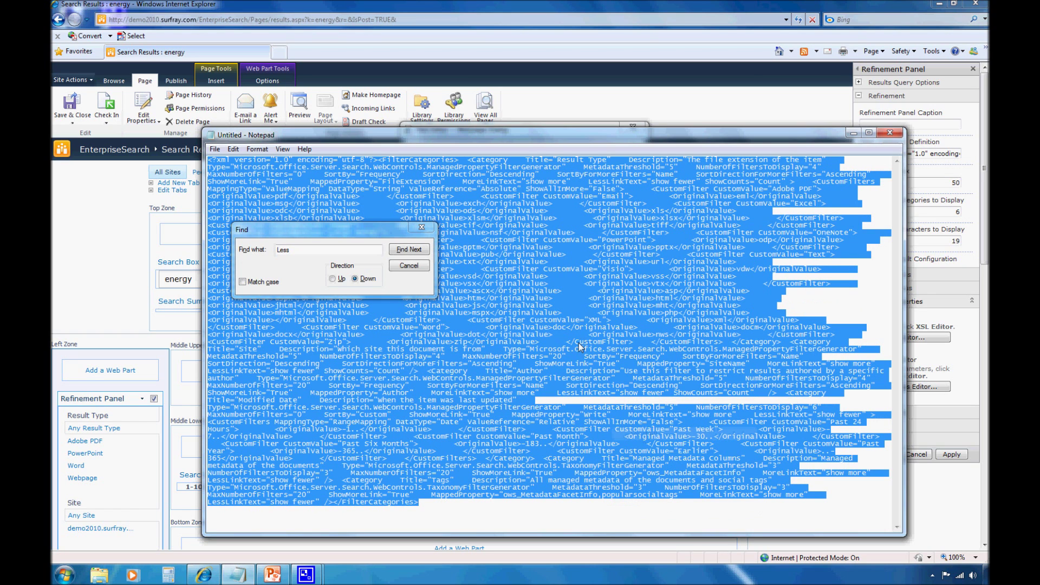
- Put the edited XML into the Filter Category Definition editor, accept it, and apply the settings
left_click(565, 128)
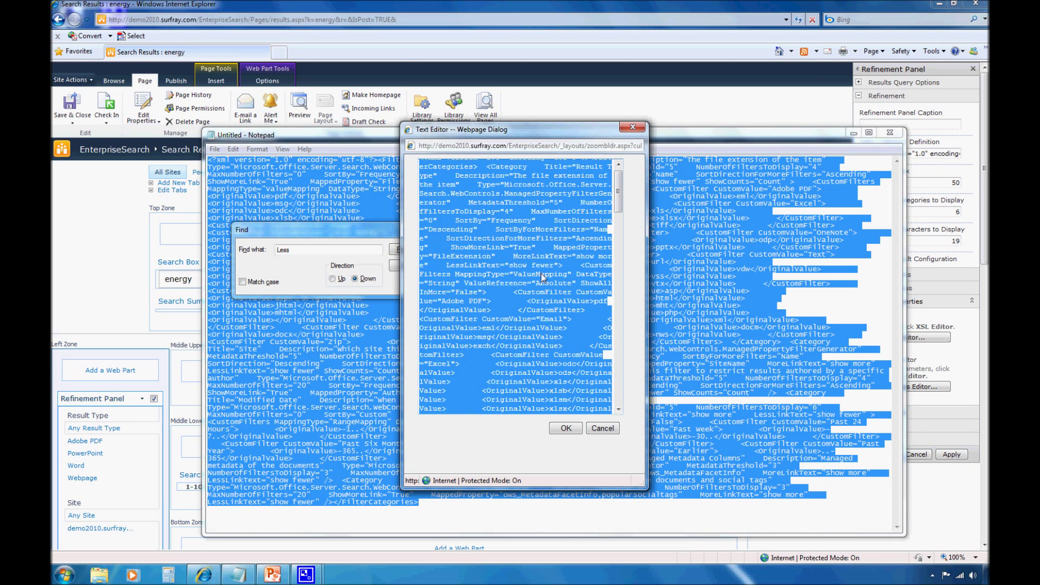
scroll(542, 277, "down", 10)
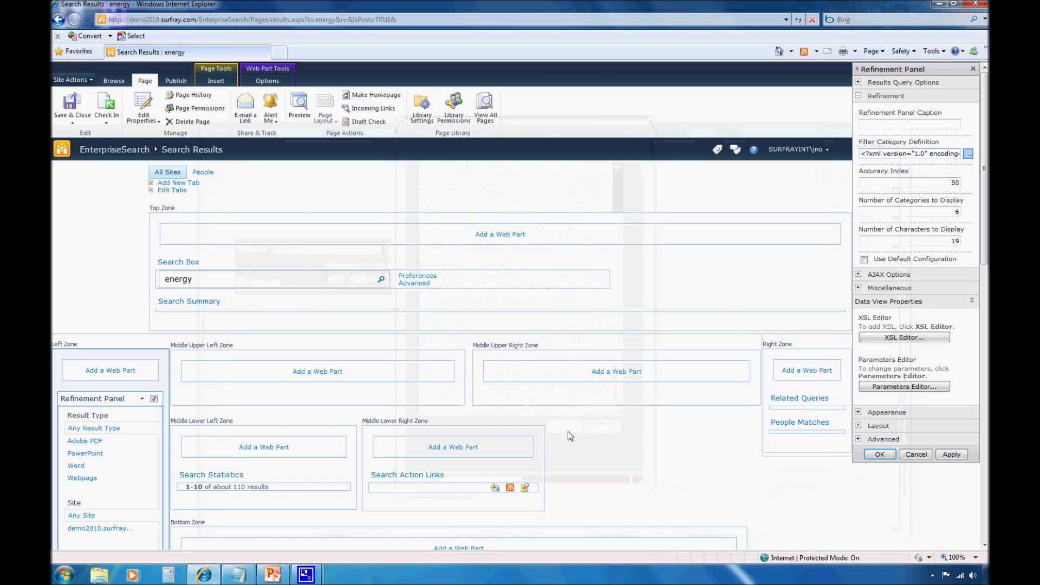
left_click(564, 426)
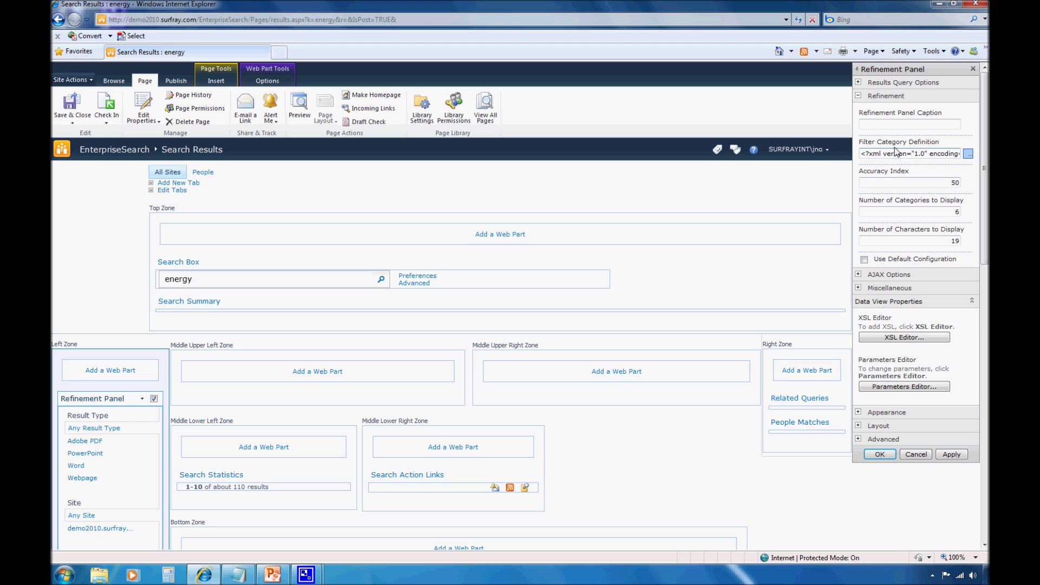
left_click(952, 454)
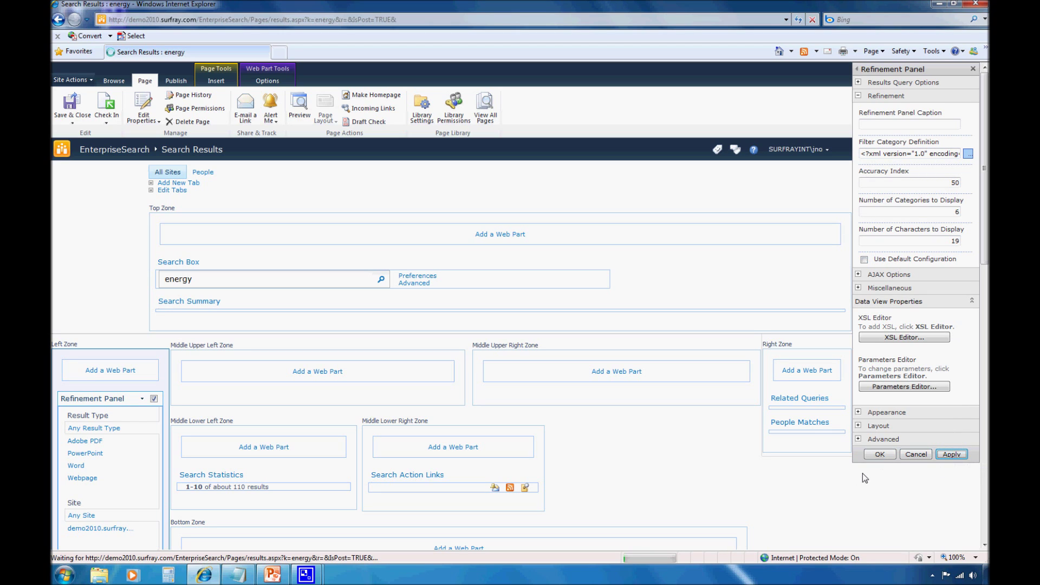
- Confirm the Refinement Panel settings with OK, closing the tool pane
left_click(879, 454)
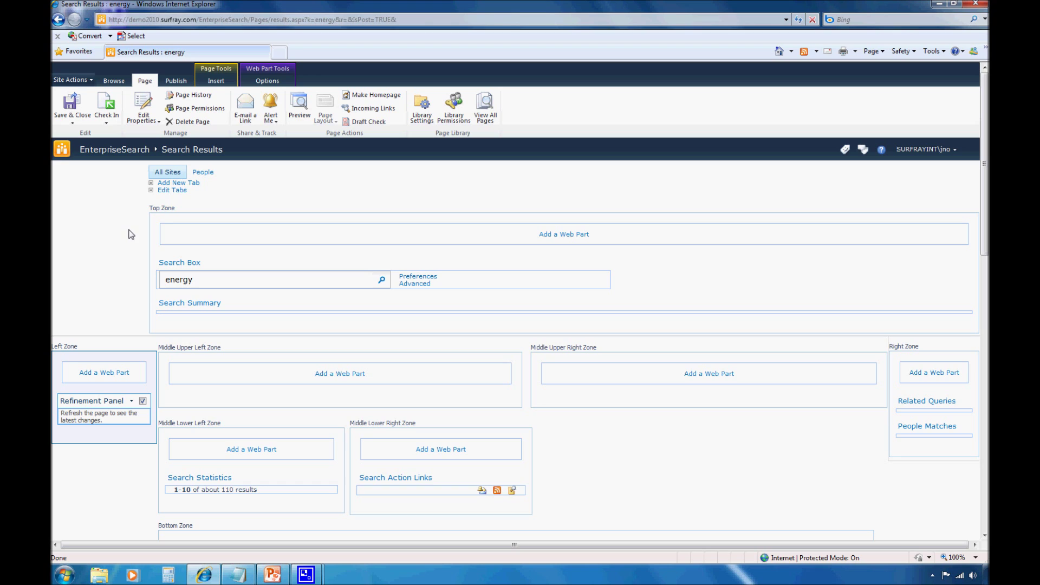
- Save and close the page to show refiner counts, then bring up Site Actions
left_click(69, 108)
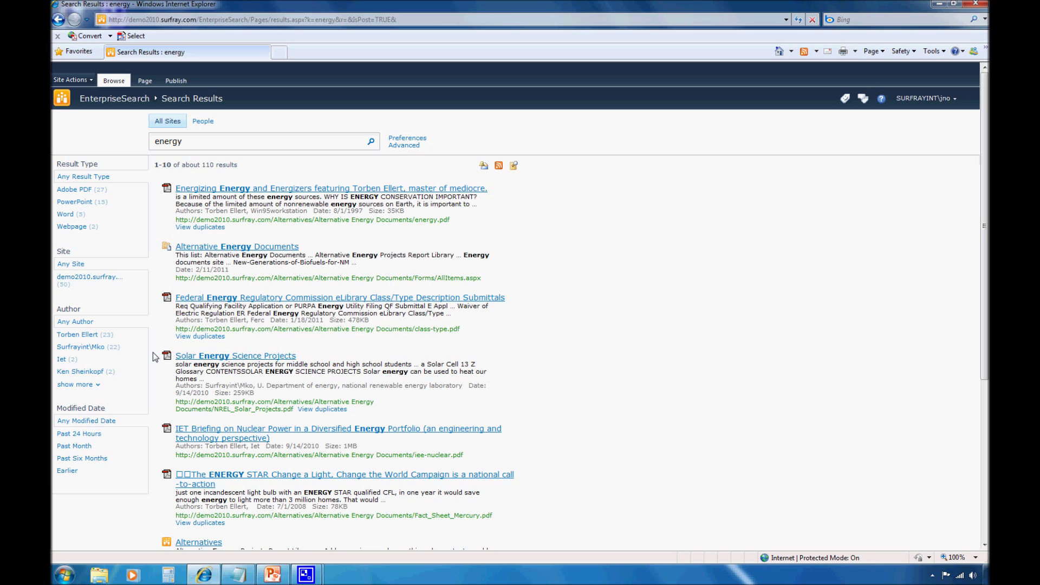
left_click(86, 81)
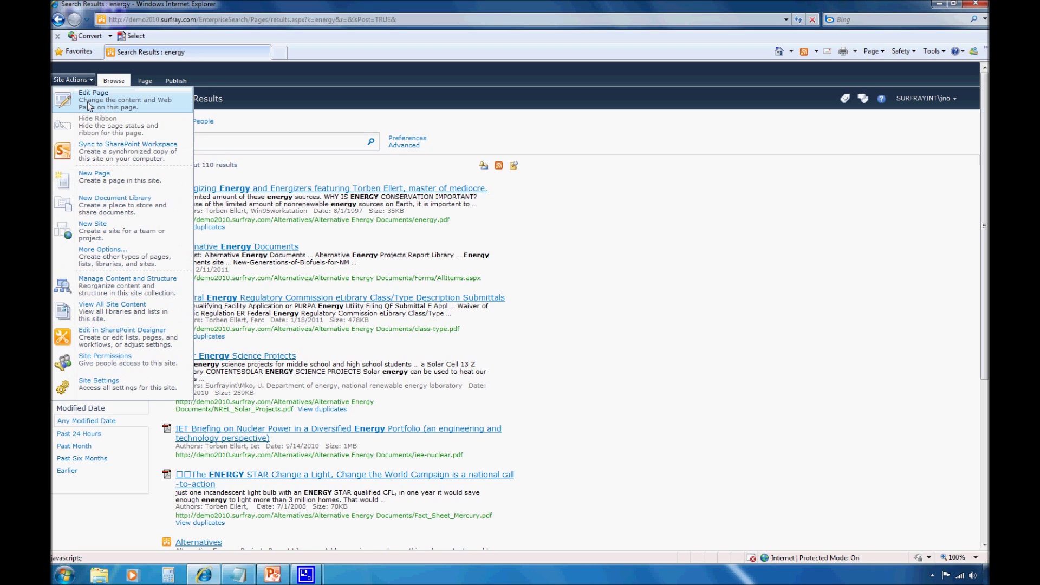
- Put the search page into edit mode and open the Refinement Panel web part's properties
left_click(88, 105)
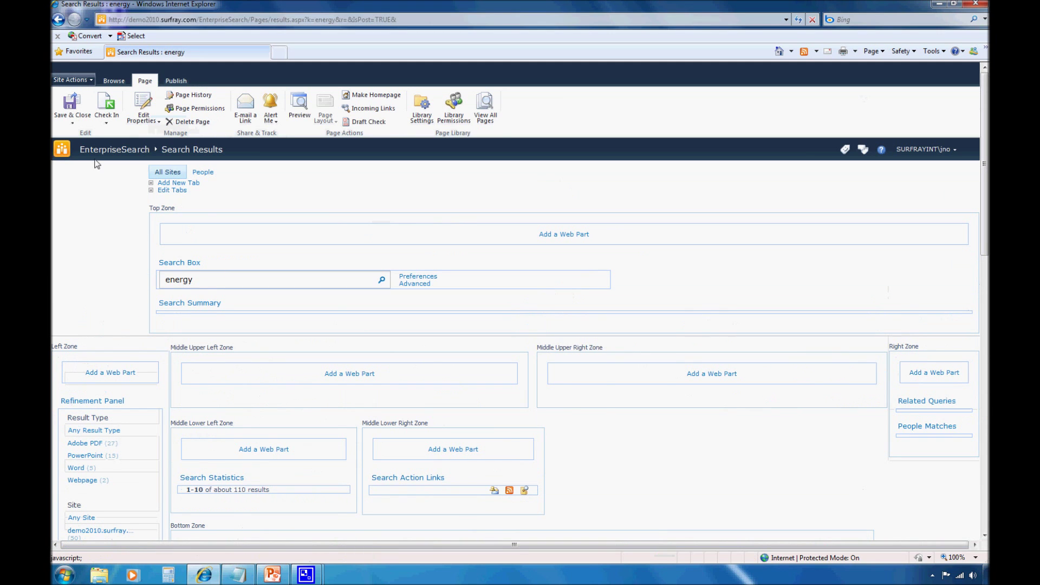
left_click(142, 401)
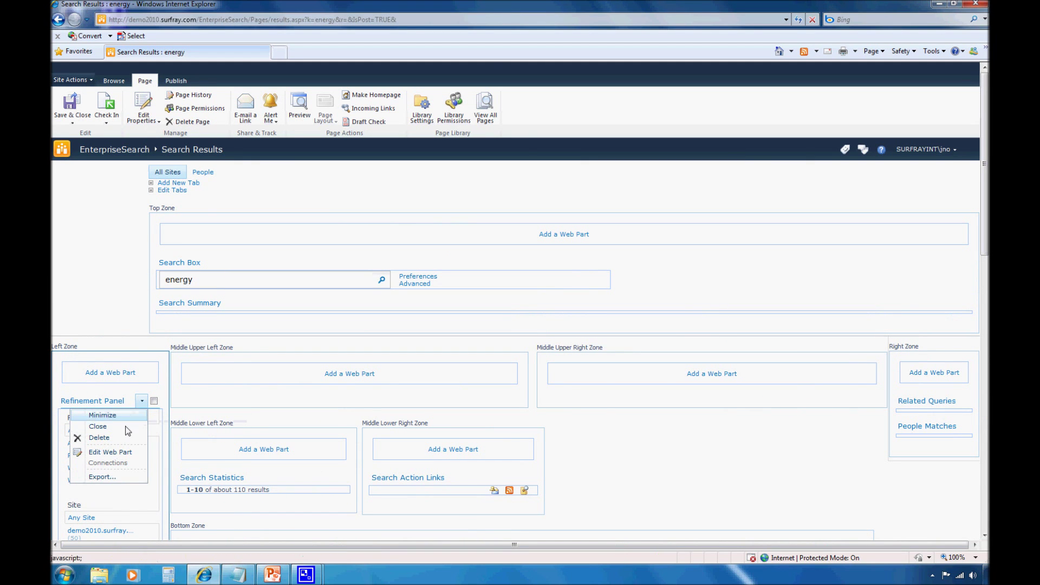
left_click(114, 453)
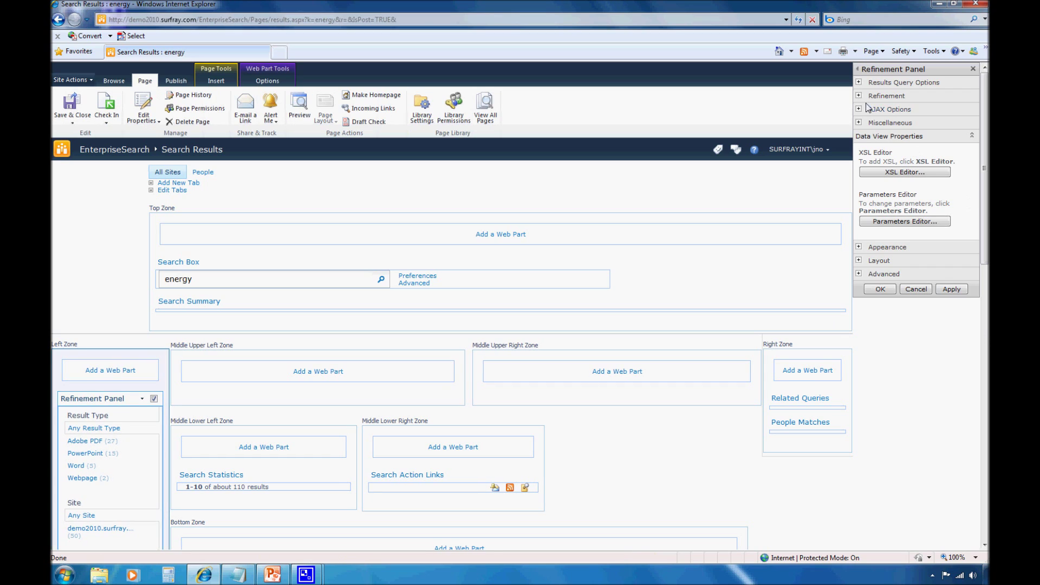
- Expand the Refinement group to reveal Accuracy Index 50, 6 categories and 19 characters
left_click(859, 96)
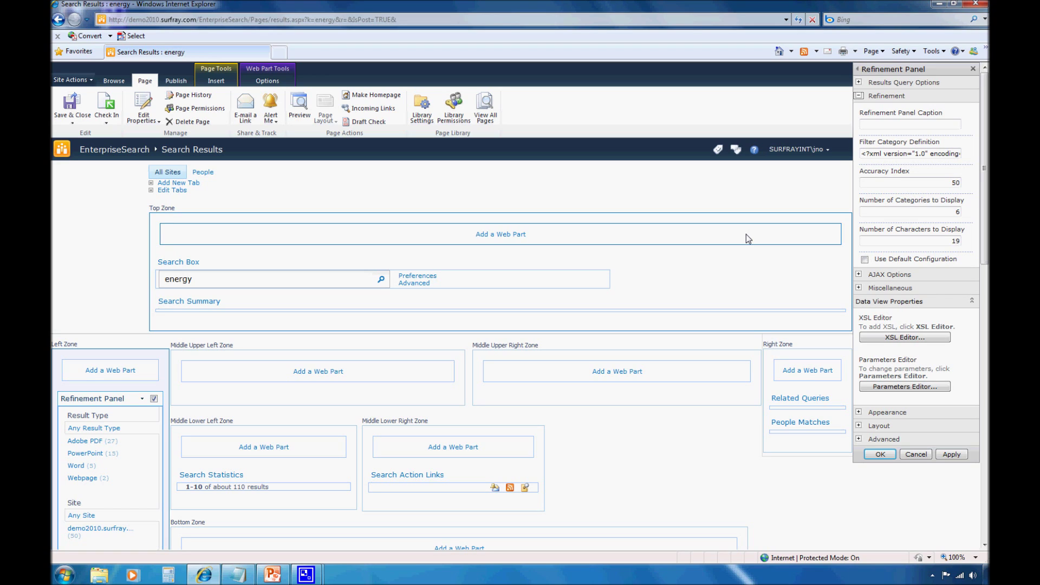
- Change the Refinement Panel's Accuracy Index from 50 to 500, apply it, and save the page
left_click(937, 184)
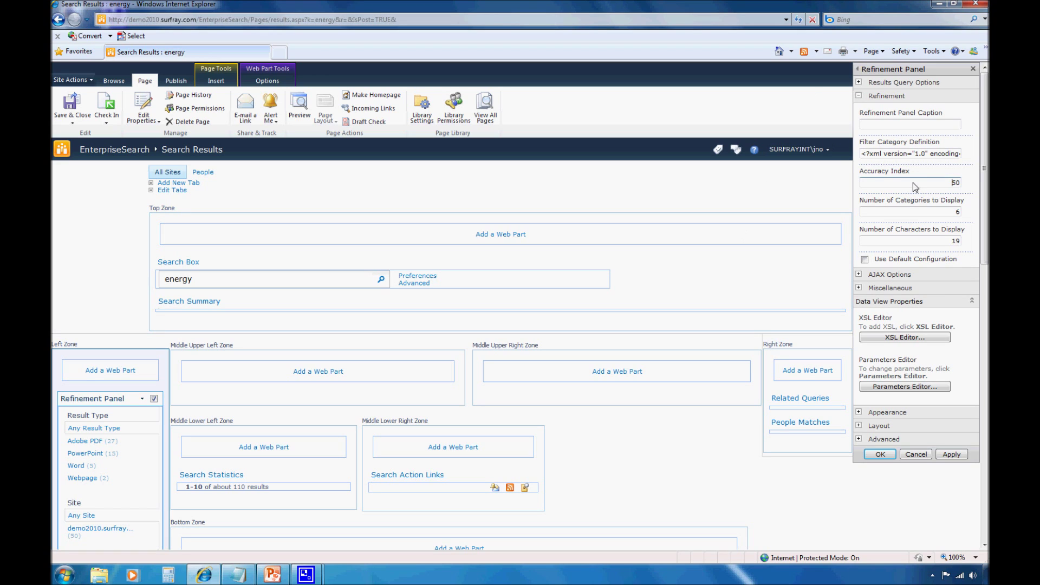
left_click(956, 183)
type("0")
key("Delete")
type("0")
left_click(957, 213)
left_click(947, 455)
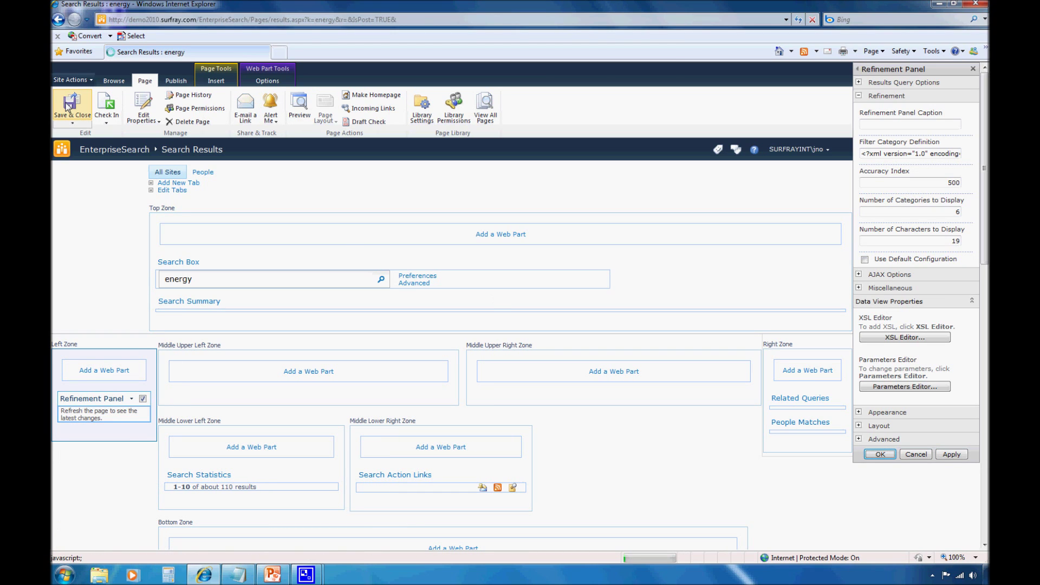
left_click(69, 105)
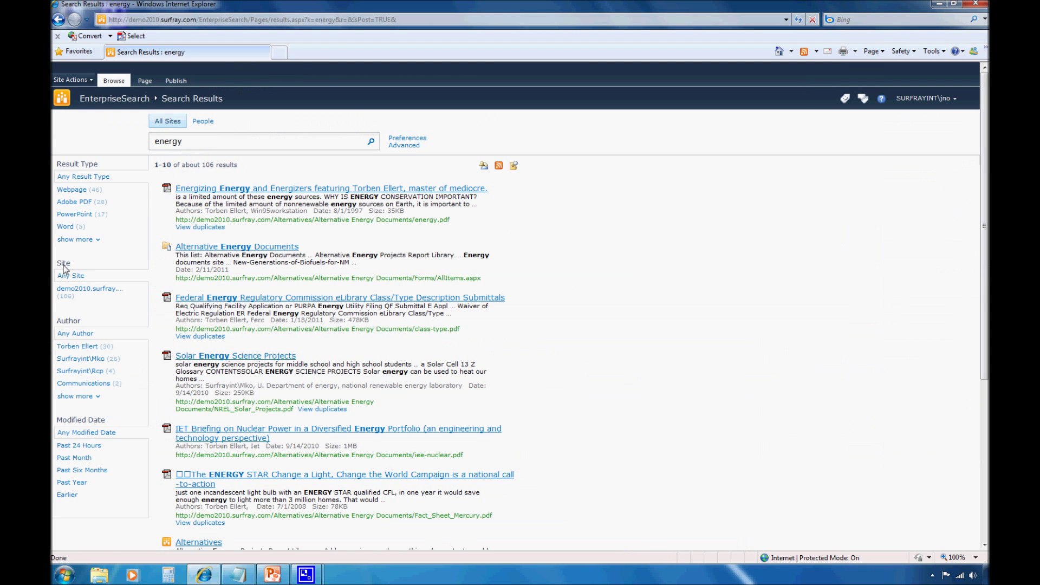
- Replace the energy query with an 'a*' search and highlight the Site refiner's 360 count
double_click(62, 297)
left_click(194, 146)
key("BackSpace")
key("BackSpace")
key("BackSpace")
key("BackSpace")
key("BackSpace")
key("BackSpace")
type("a")
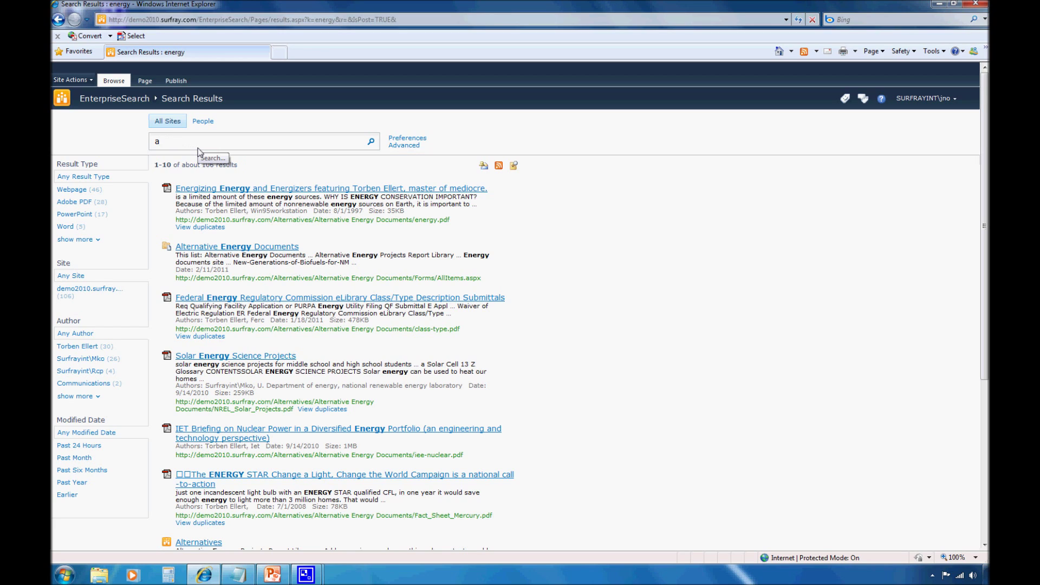
type("*")
key("Return")
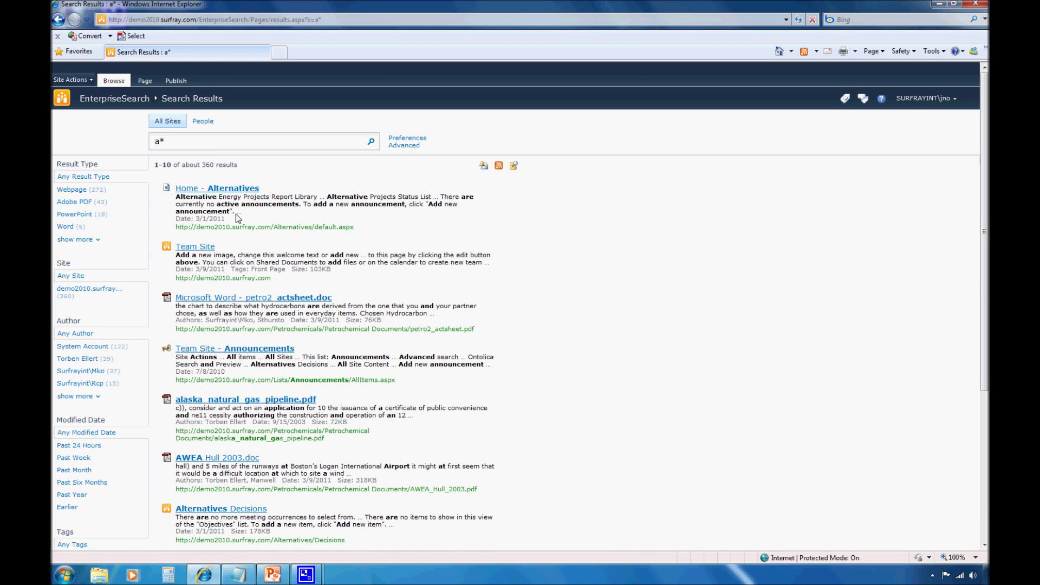
double_click(64, 297)
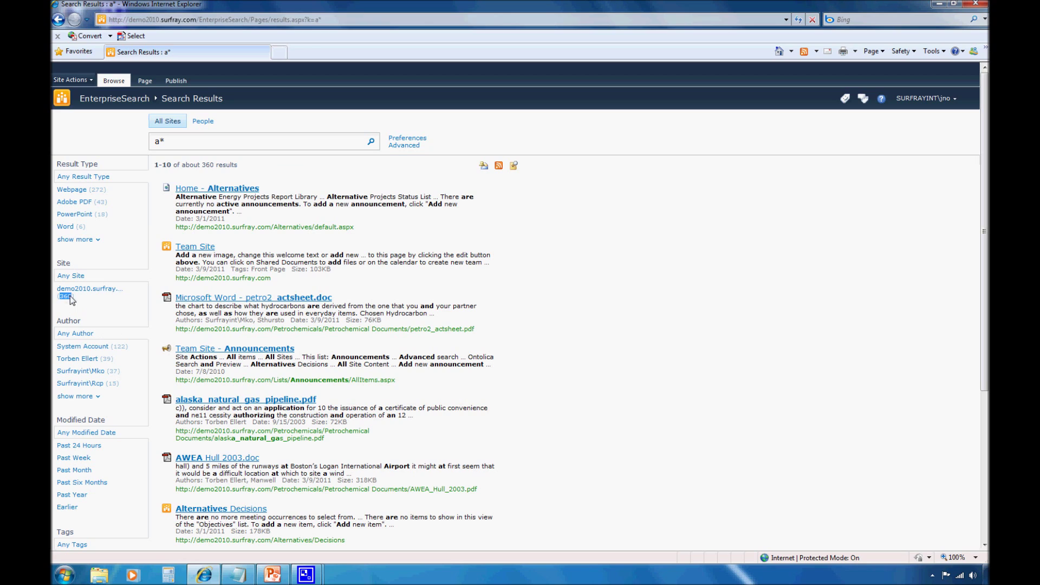
left_click(117, 349)
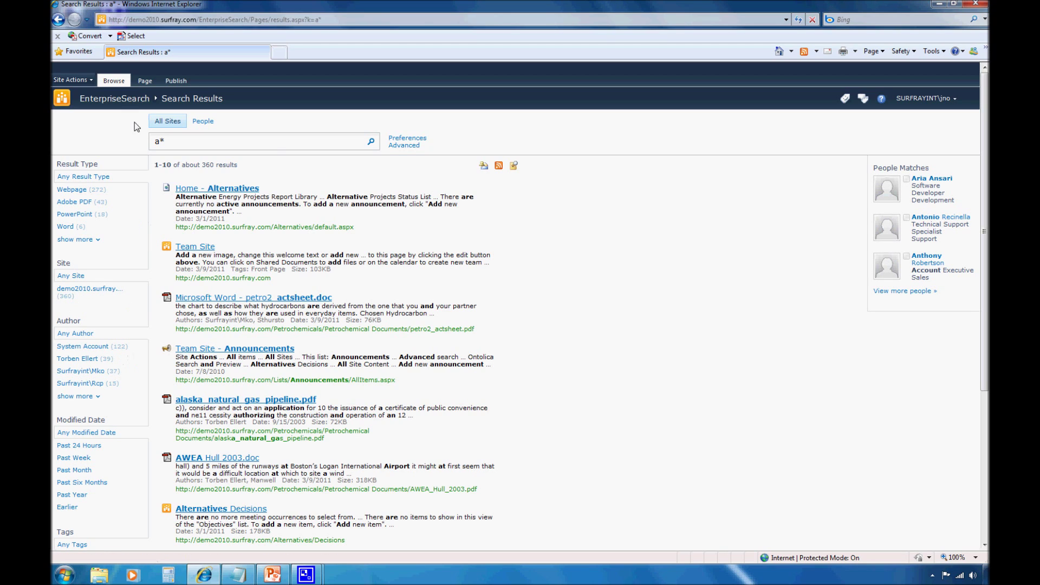